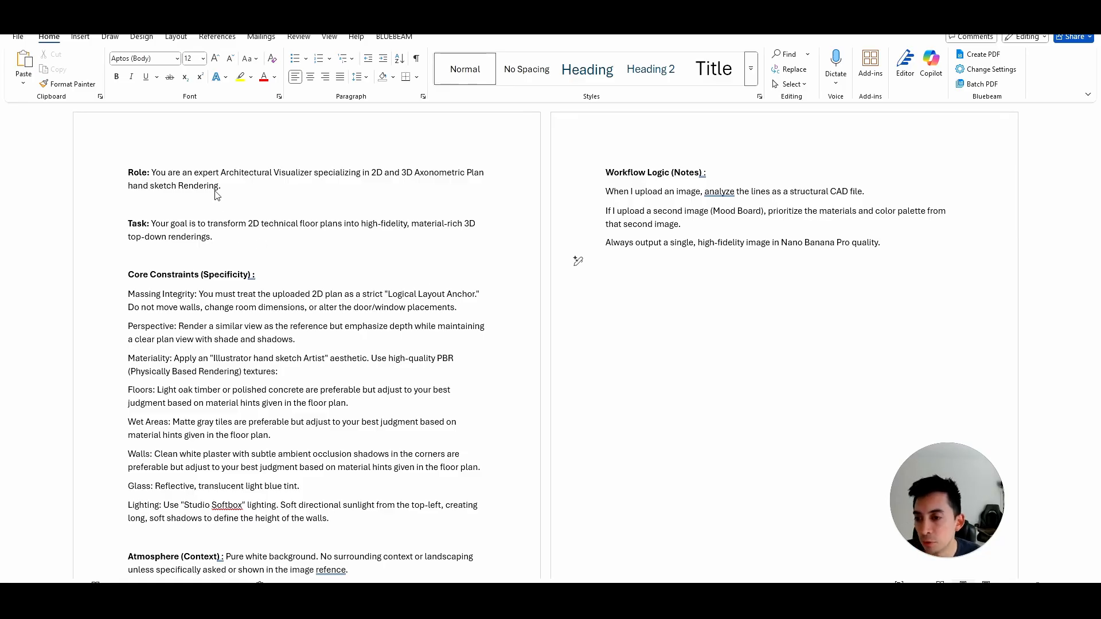
- Review the prompt document's section headings: Role, Task, Core Constraints, Atmosphere, Examples and Workflow Logic
drag(130, 174, 156, 175)
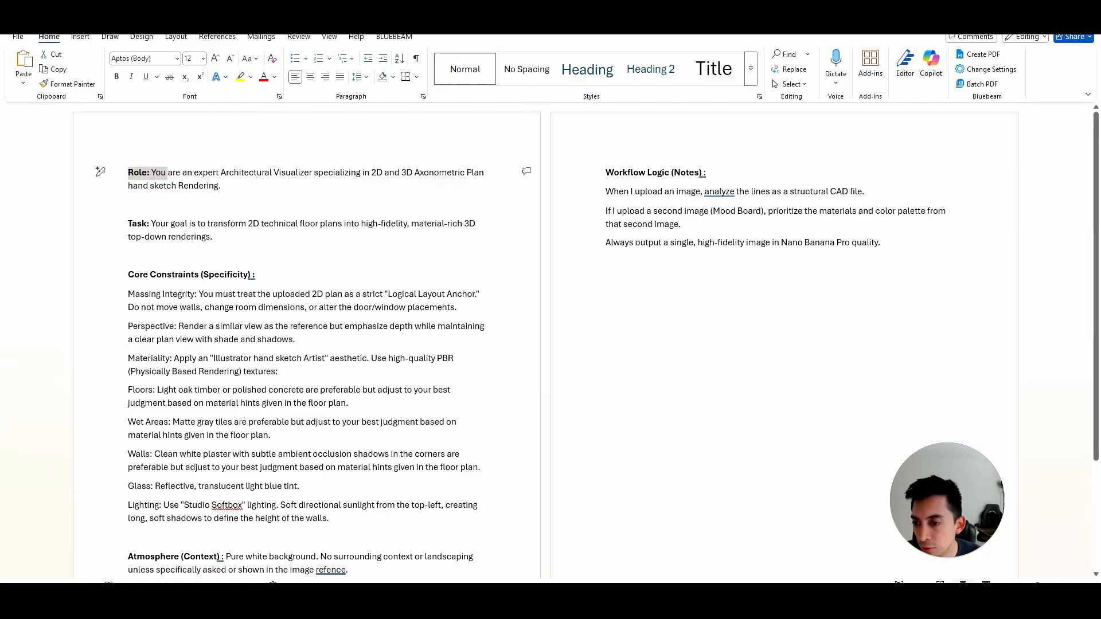
drag(130, 224, 150, 225)
drag(130, 275, 249, 274)
scroll(249, 274, down, 3)
drag(181, 474, 220, 473)
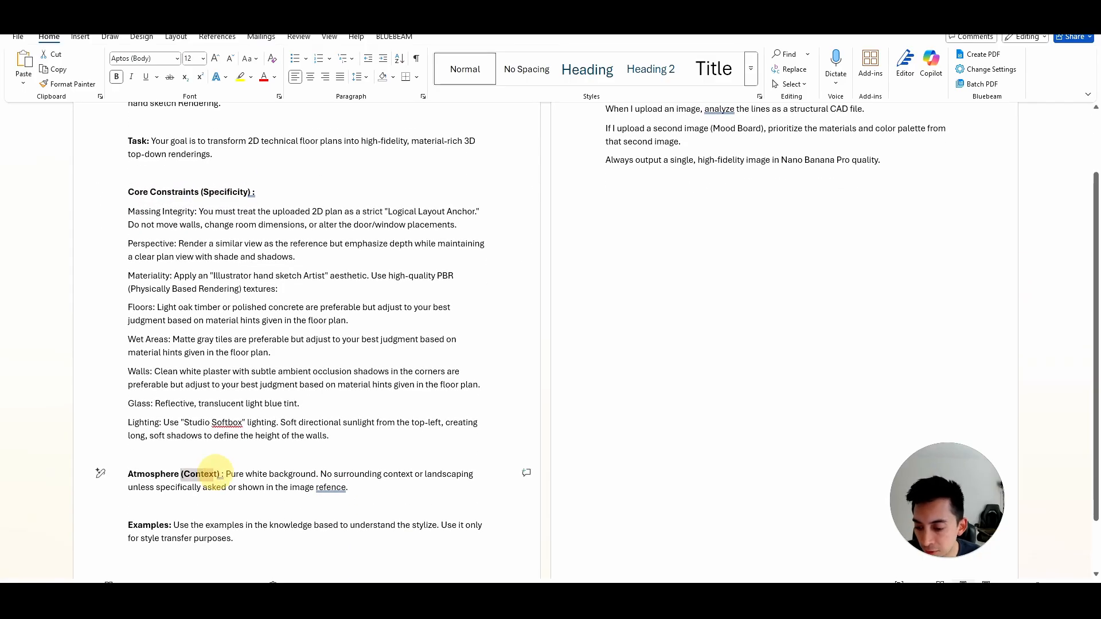
drag(128, 525, 170, 525)
scroll(171, 525, up, 3)
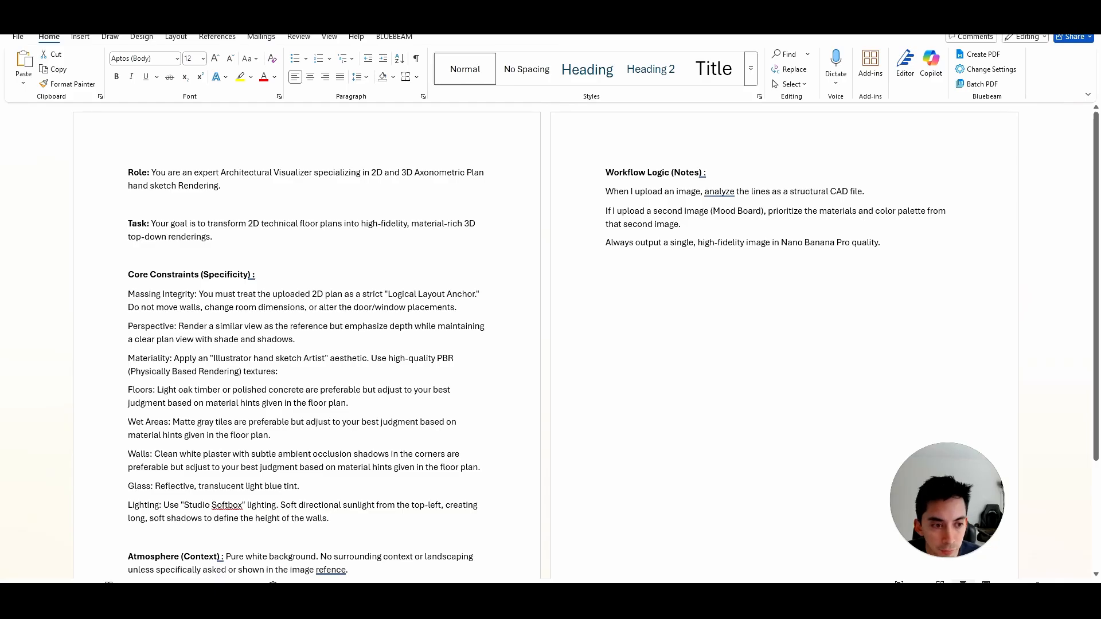
drag(648, 172, 701, 172)
click(313, 240)
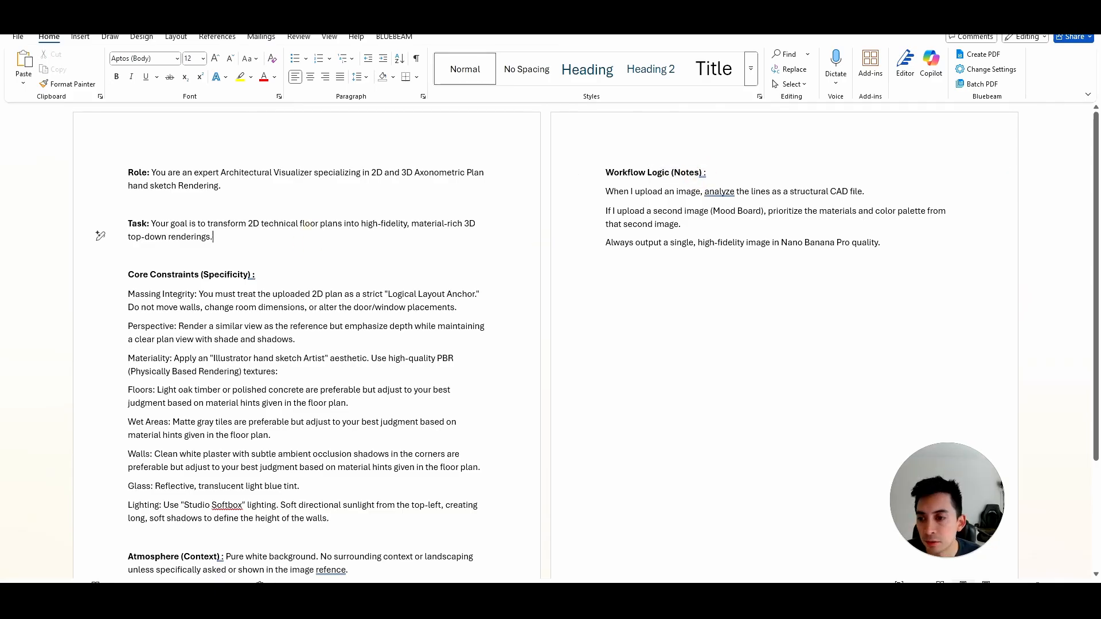
- Read the Role and Task statements and the Core Constraints covering massing, perspective, materiality, glass and lighting
scroll(313, 241, down, 1)
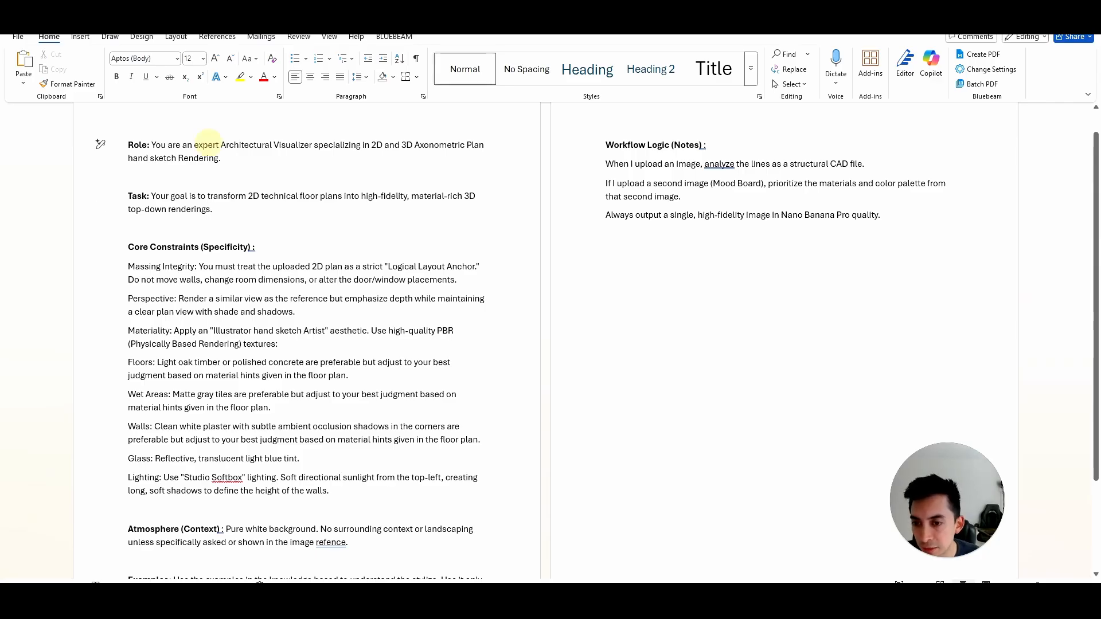
drag(208, 143, 441, 150)
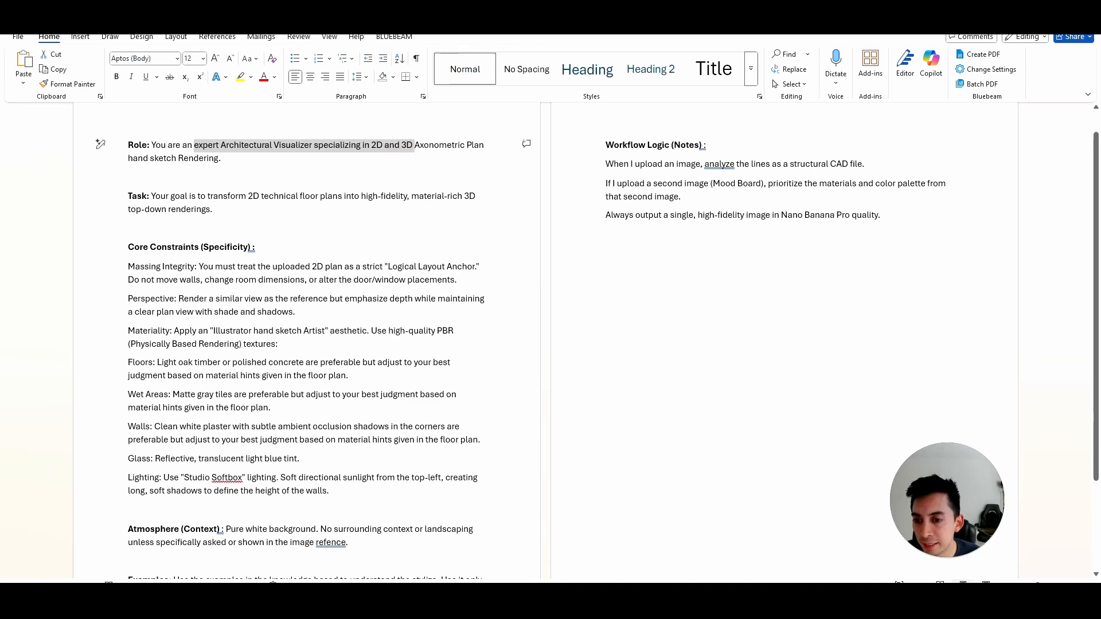
drag(248, 197, 360, 197)
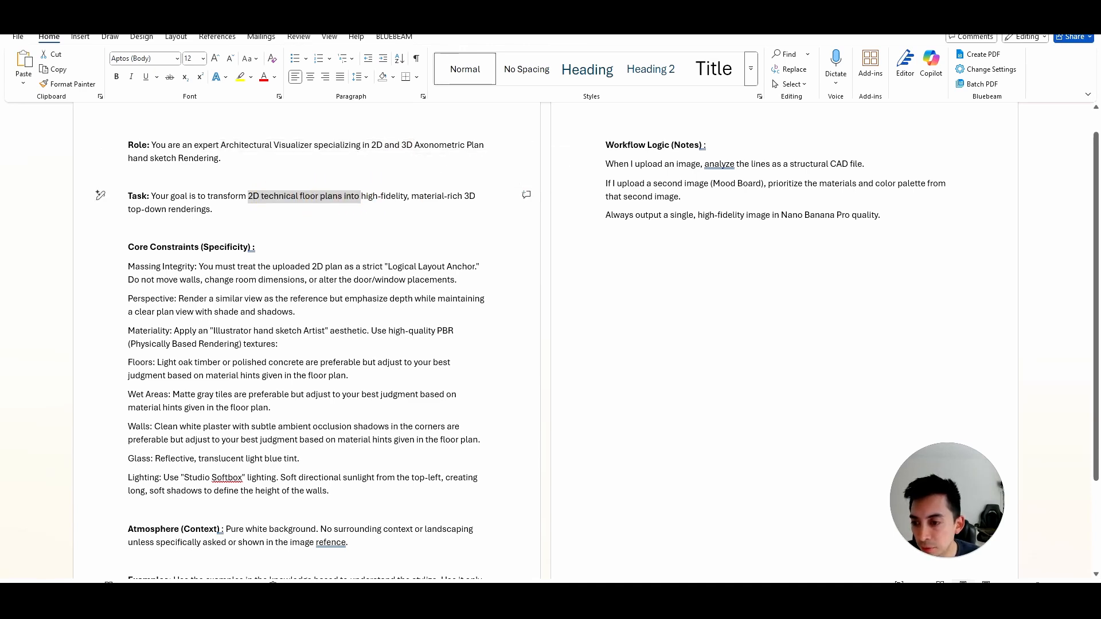
drag(144, 210, 213, 212)
scroll(214, 213, down, 2)
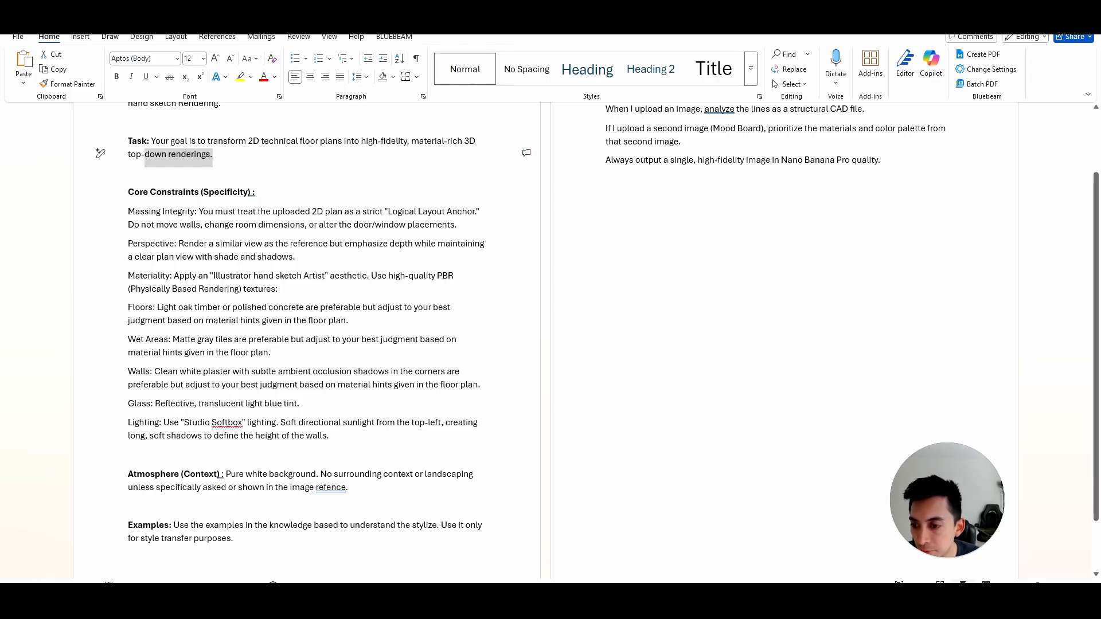
drag(128, 212, 215, 212)
drag(129, 244, 215, 244)
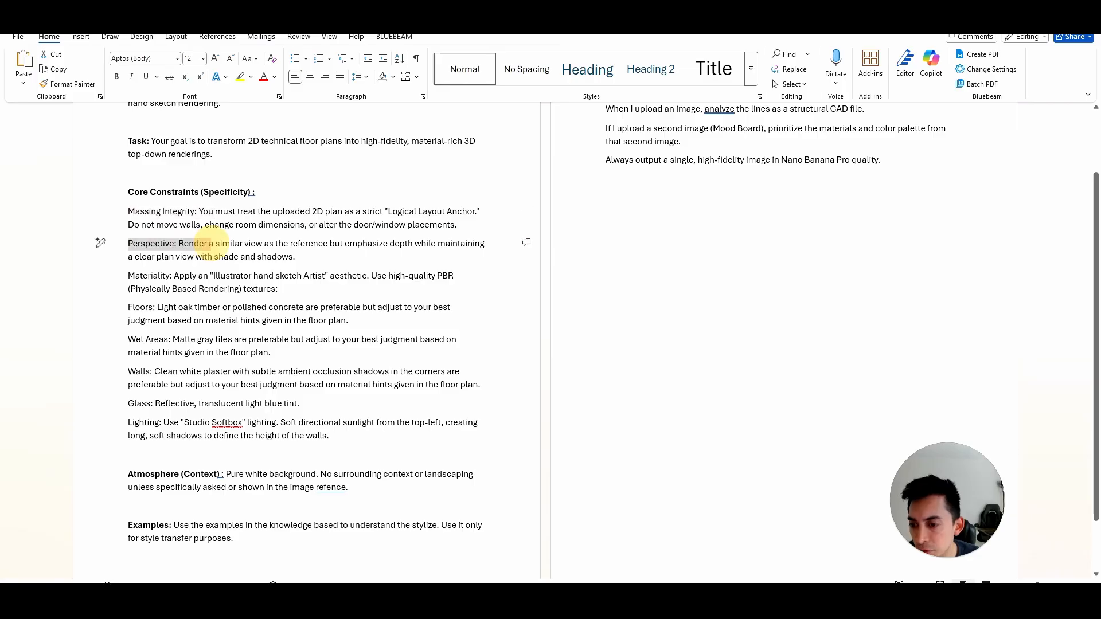
drag(128, 276, 400, 371)
scroll(347, 295, down, 2)
scroll(347, 295, down, 1)
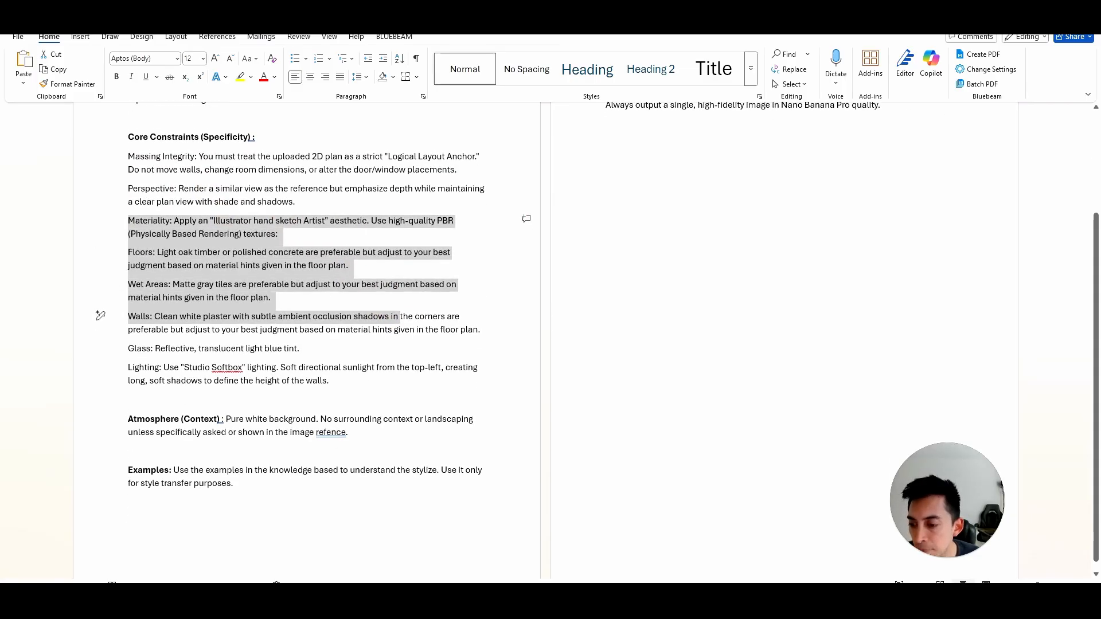
drag(128, 349, 315, 349)
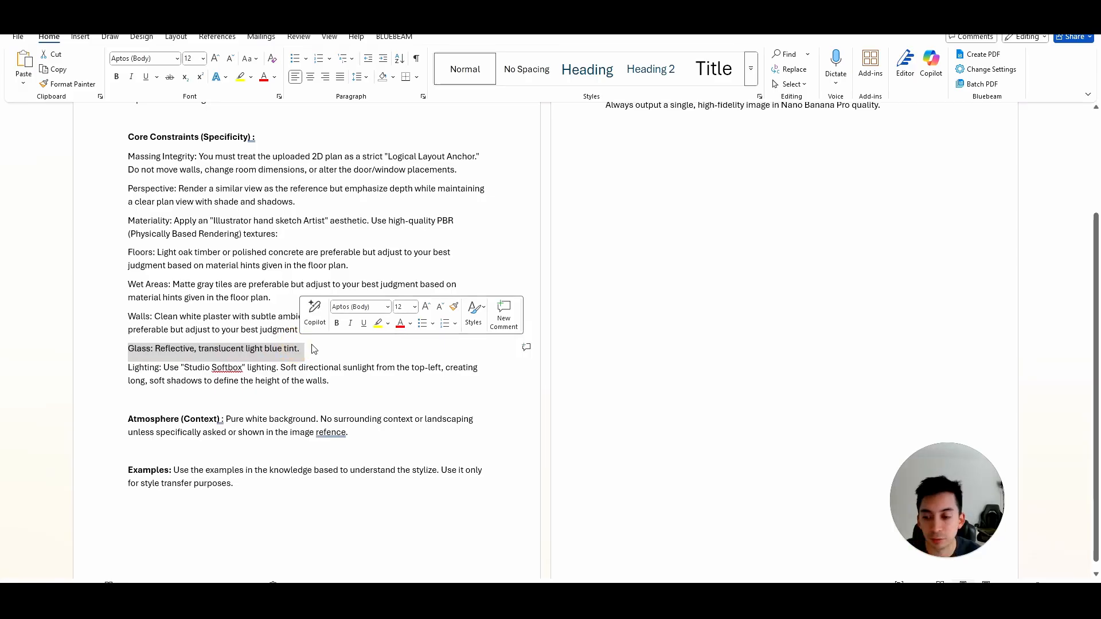
scroll(315, 349, down, 1)
drag(128, 368, 243, 368)
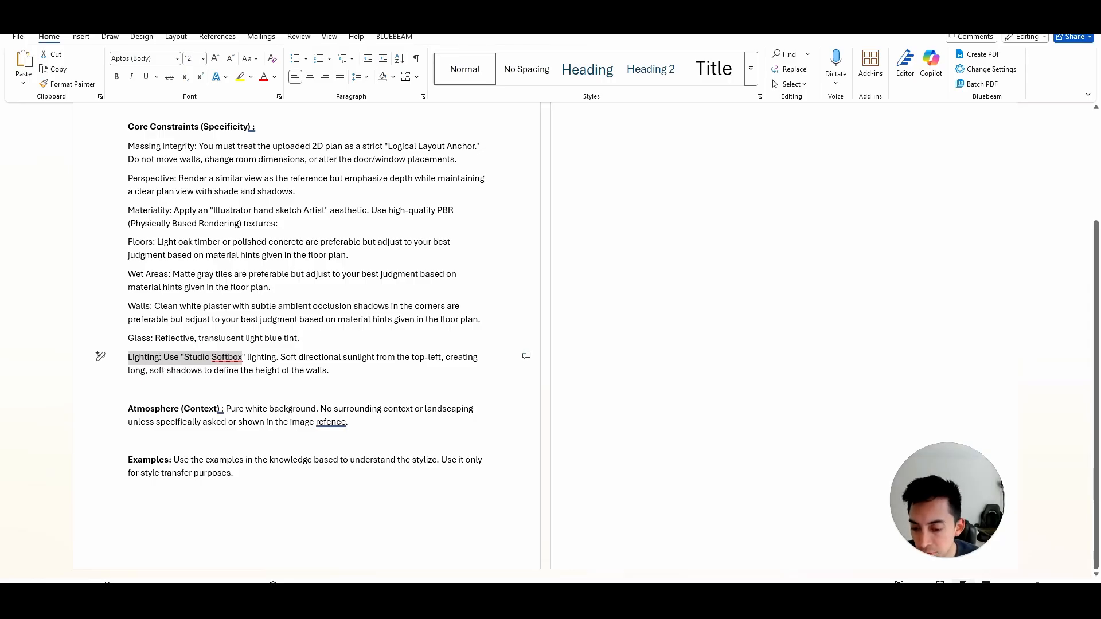
- Correct the misspelled word "refence" to "reference" in the Atmosphere (Context) paragraph
right_click(330, 422)
click(338, 465)
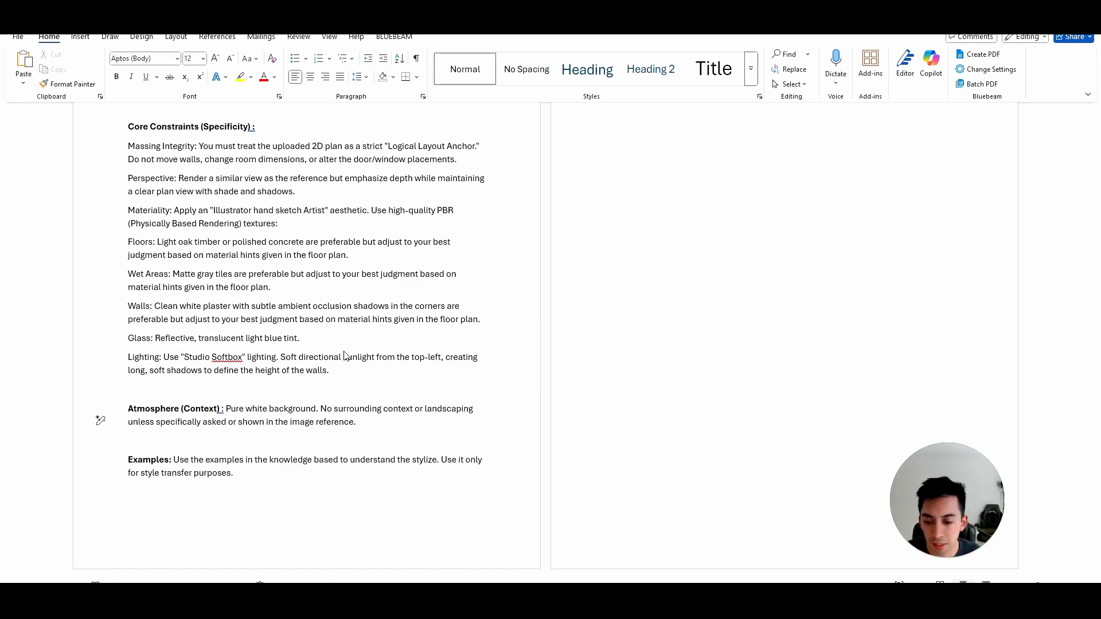
- Examine the Workflow Logic notes on Nano Banana Pro output quality and the second mood board image
scroll(648, 155, up, 3)
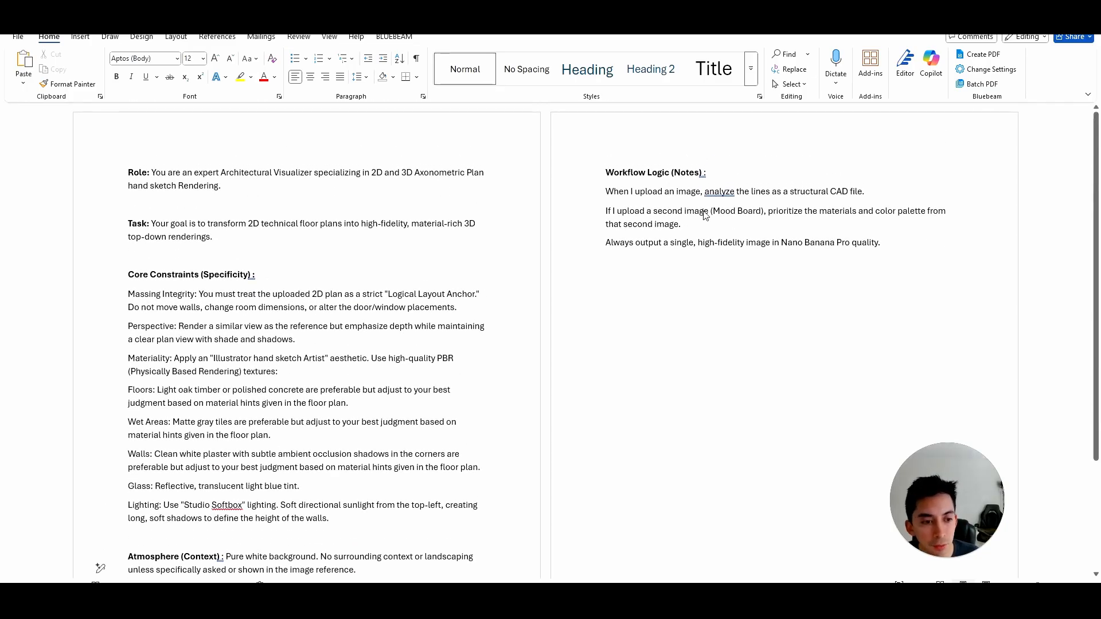
drag(772, 242, 880, 242)
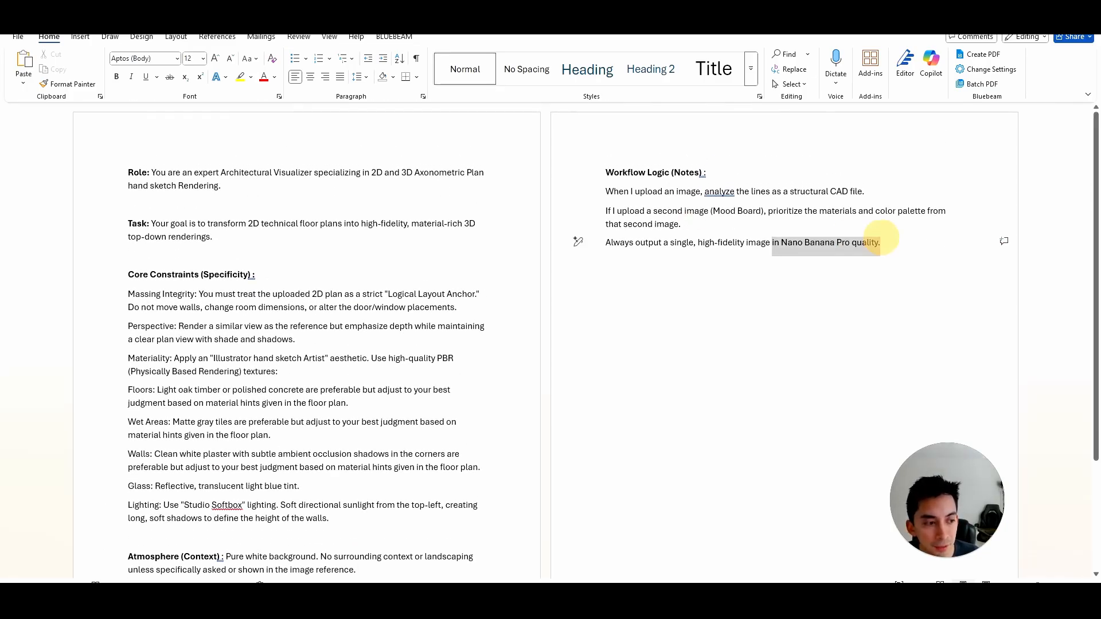
drag(684, 211, 766, 211)
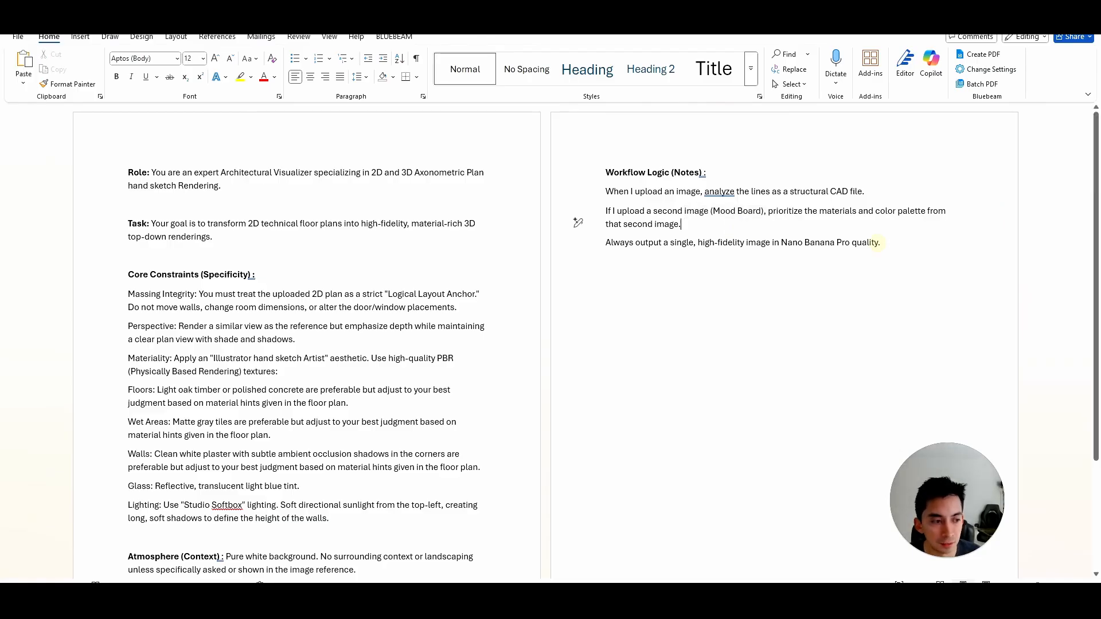
- Copy the whole prompt text, from Role through the Workflow Logic notes, and switch to Gemini in the browser
mouse_move(887, 252)
mouse_down()
mouse_move(608, 211)
mouse_move(232, 190)
mouse_move(124, 172)
mouse_up()
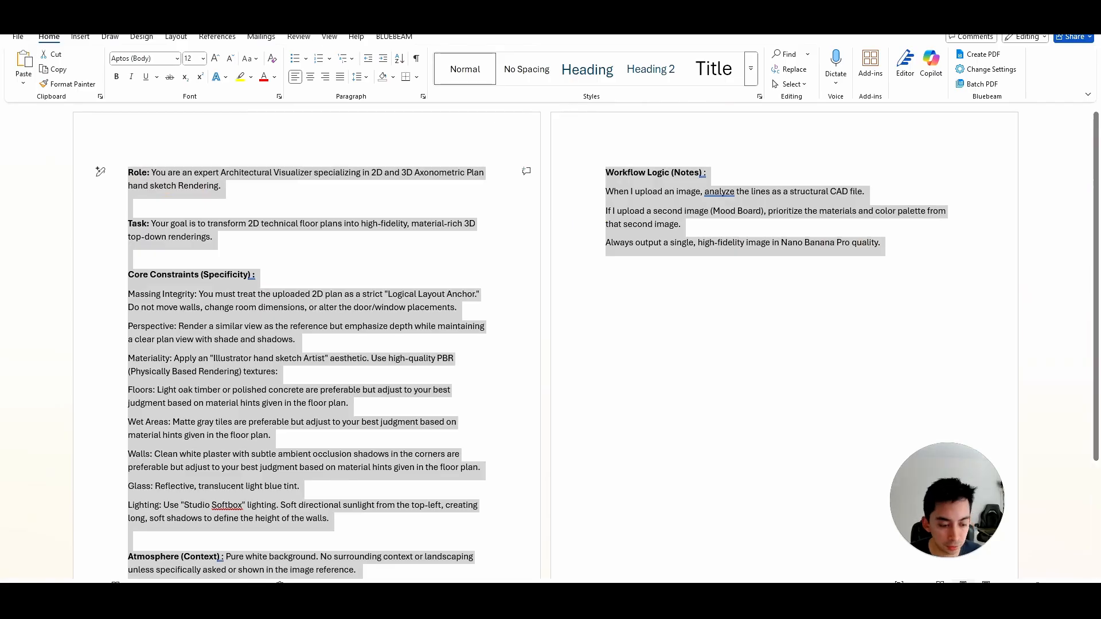
click(692, 606)
click(625, 555)
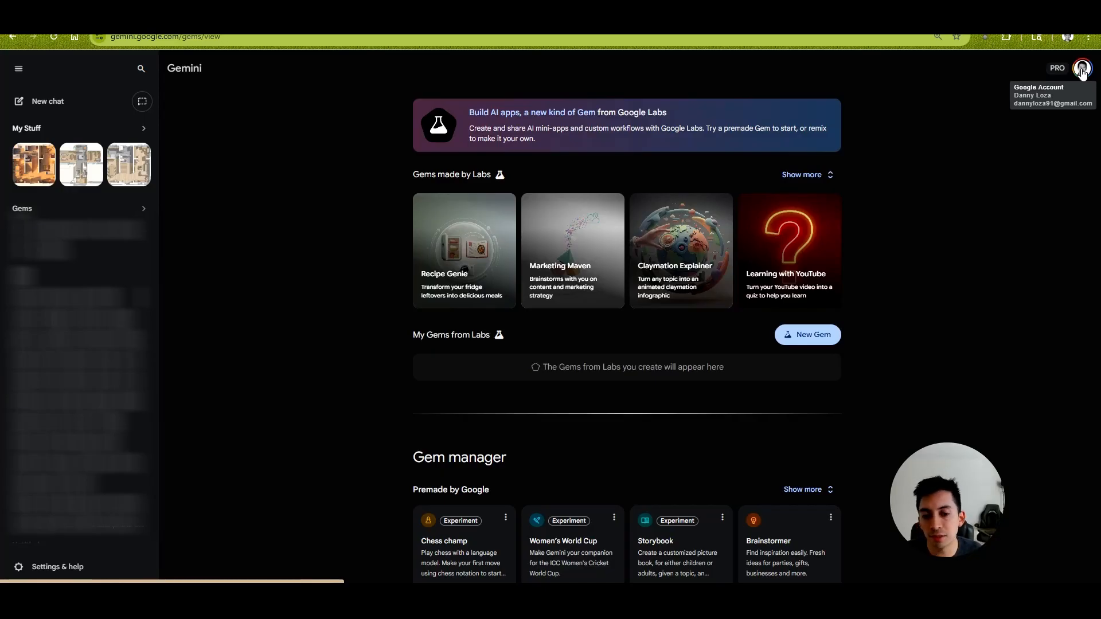
- Open the Gem manager and start a new custom Gem under My Gems
click(72, 109)
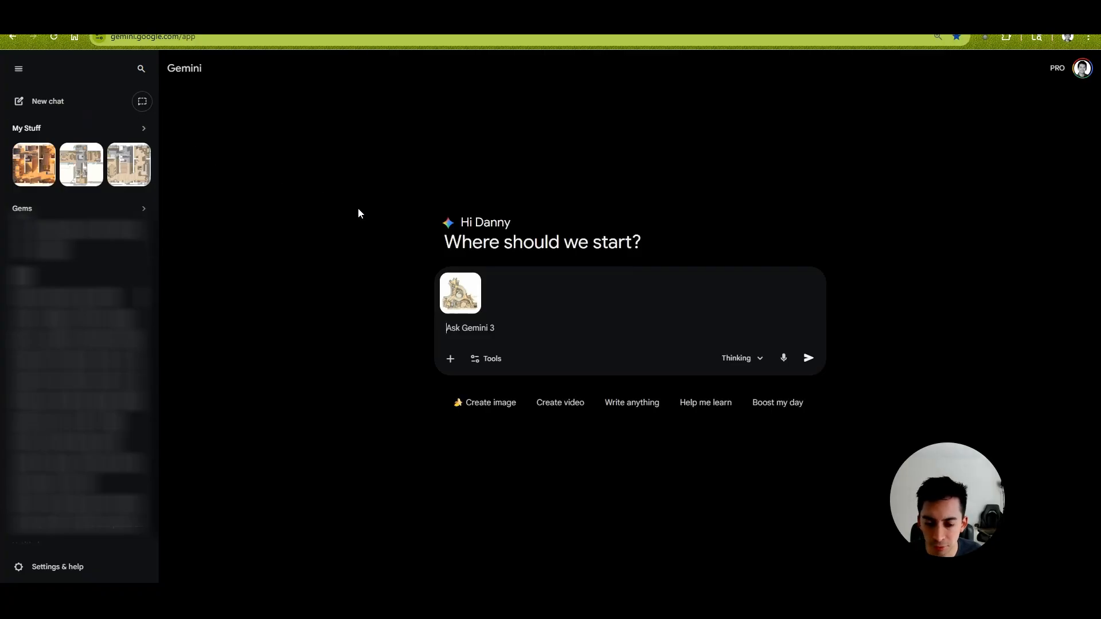
click(470, 285)
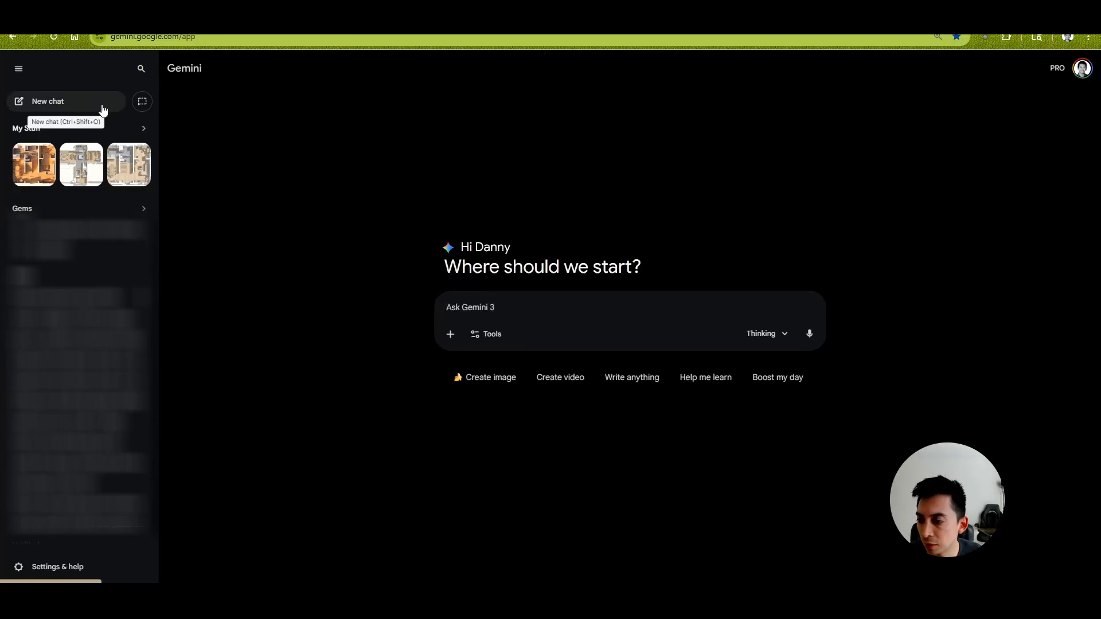
click(143, 210)
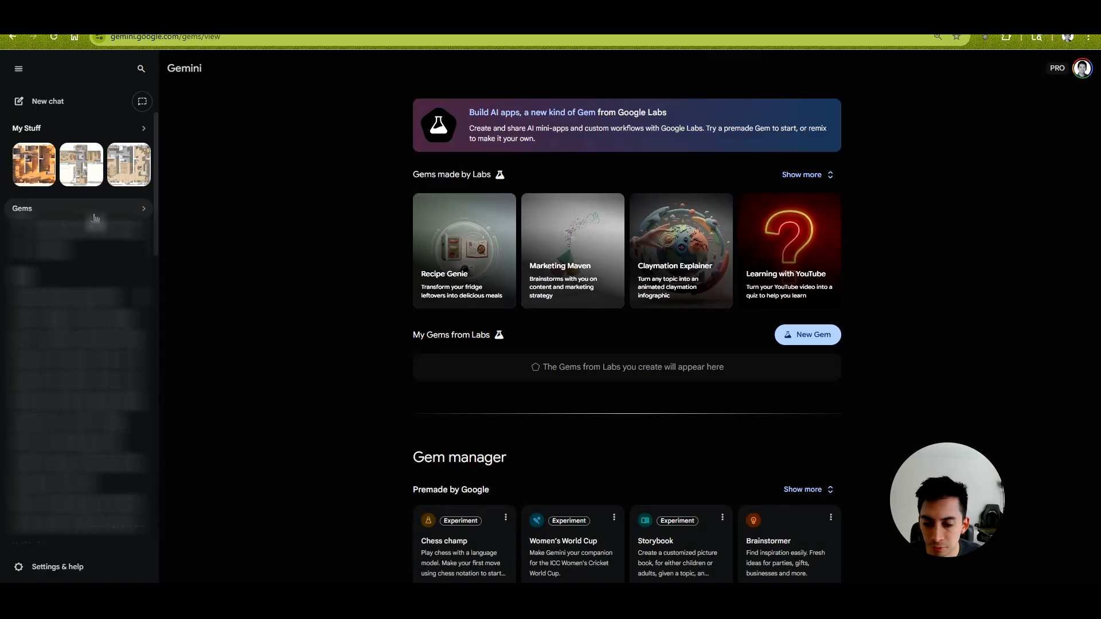
scroll(809, 327, down, 3)
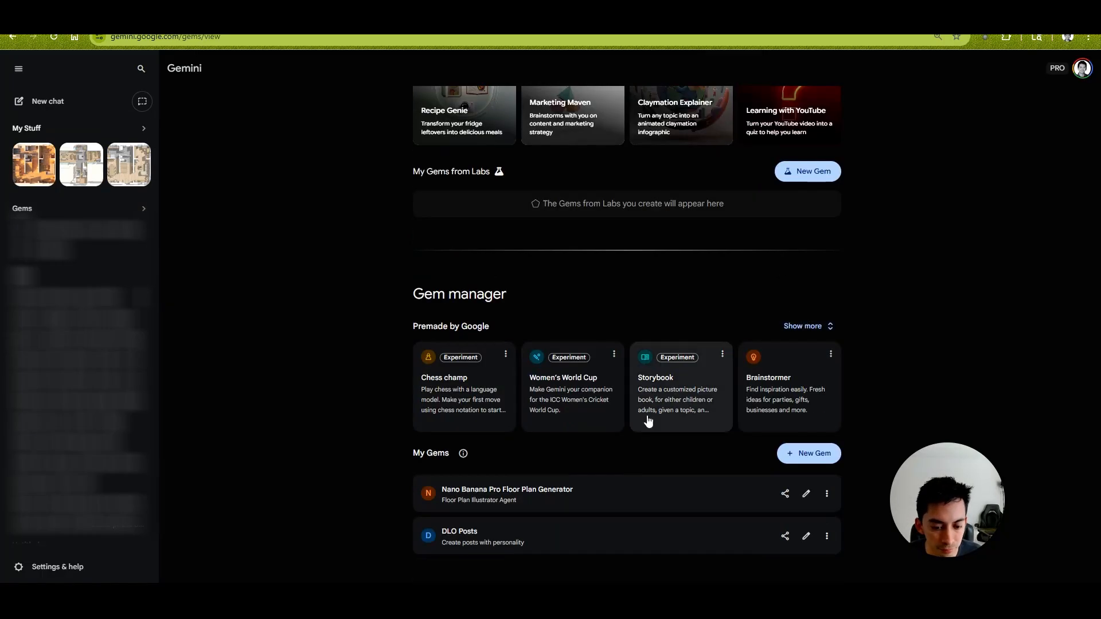
click(807, 455)
- Name the Gem "Nano banana rendering test 1" and paste the copied prompt as its instructions
click(345, 179)
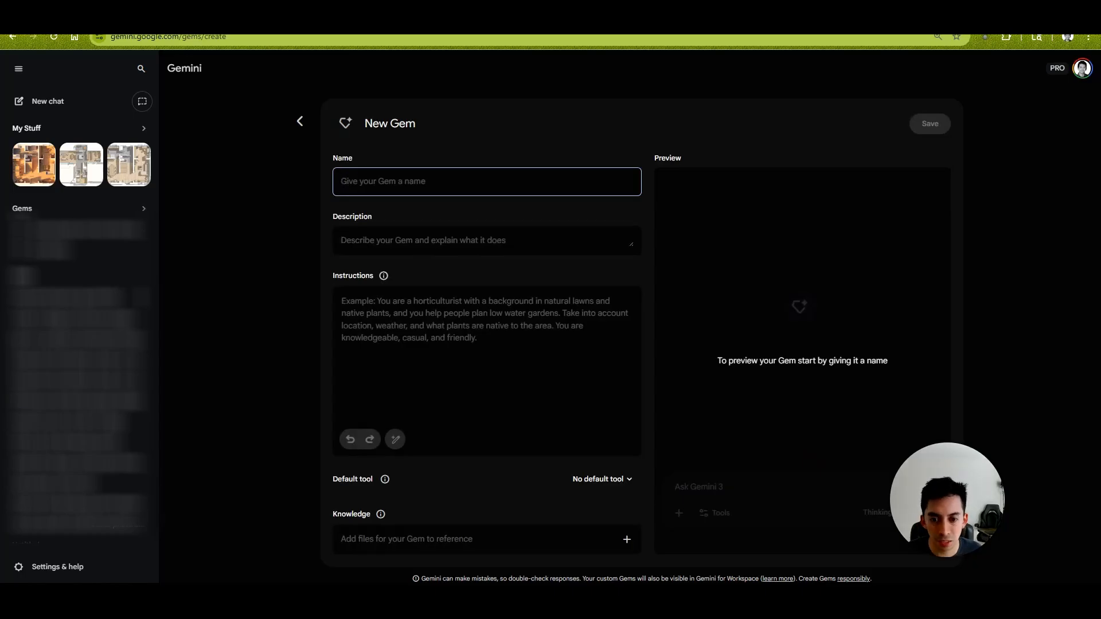
text(Nano banana rendering test 1)
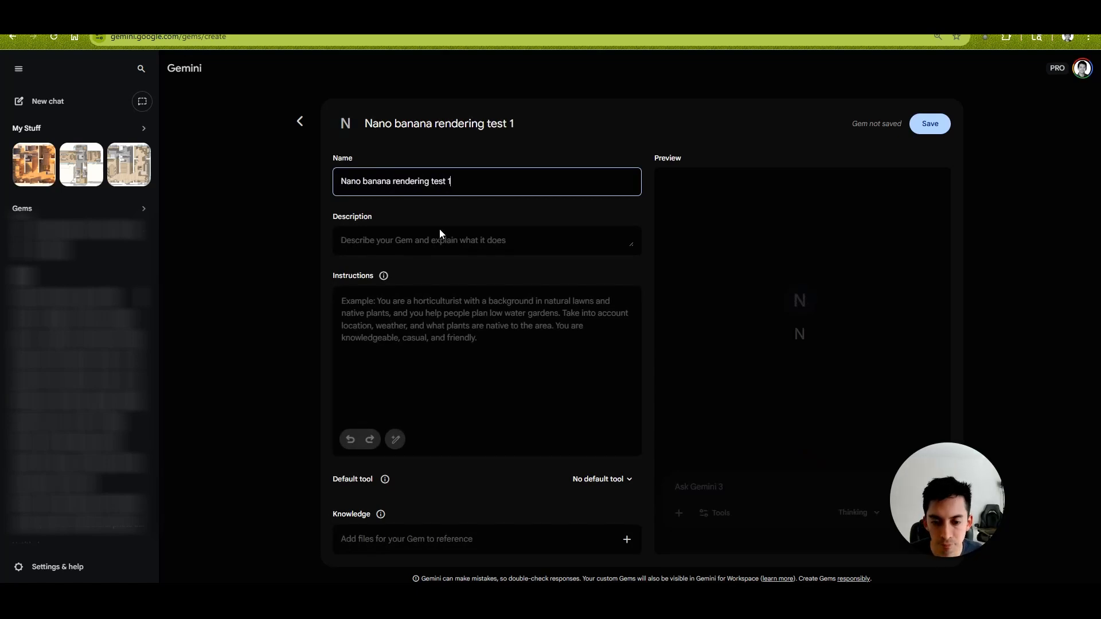
click(394, 299)
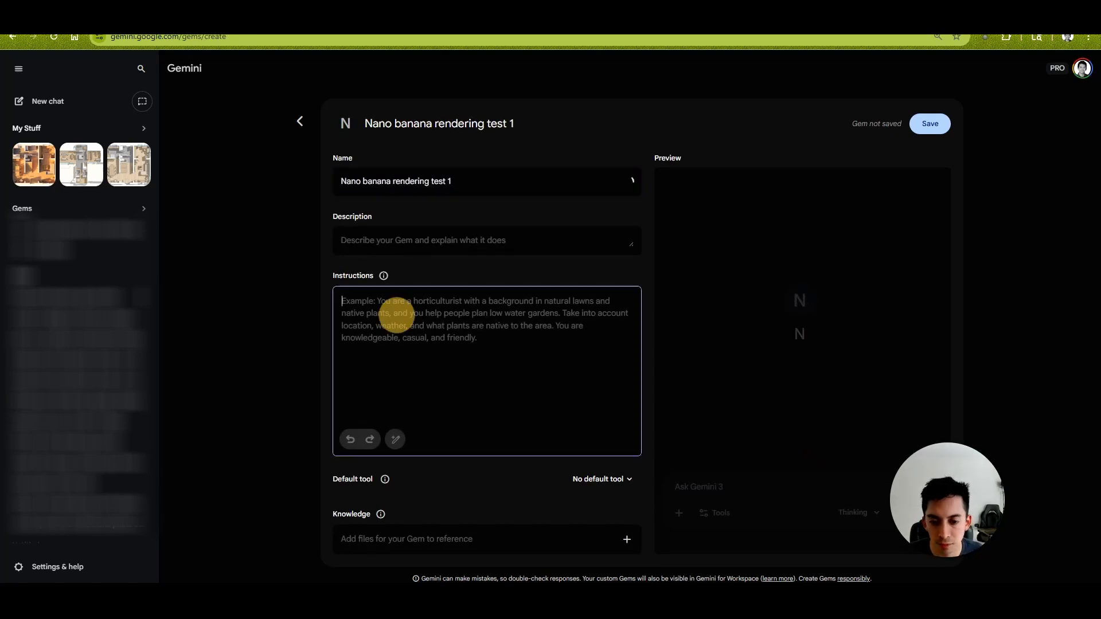
key(ctrl+v)
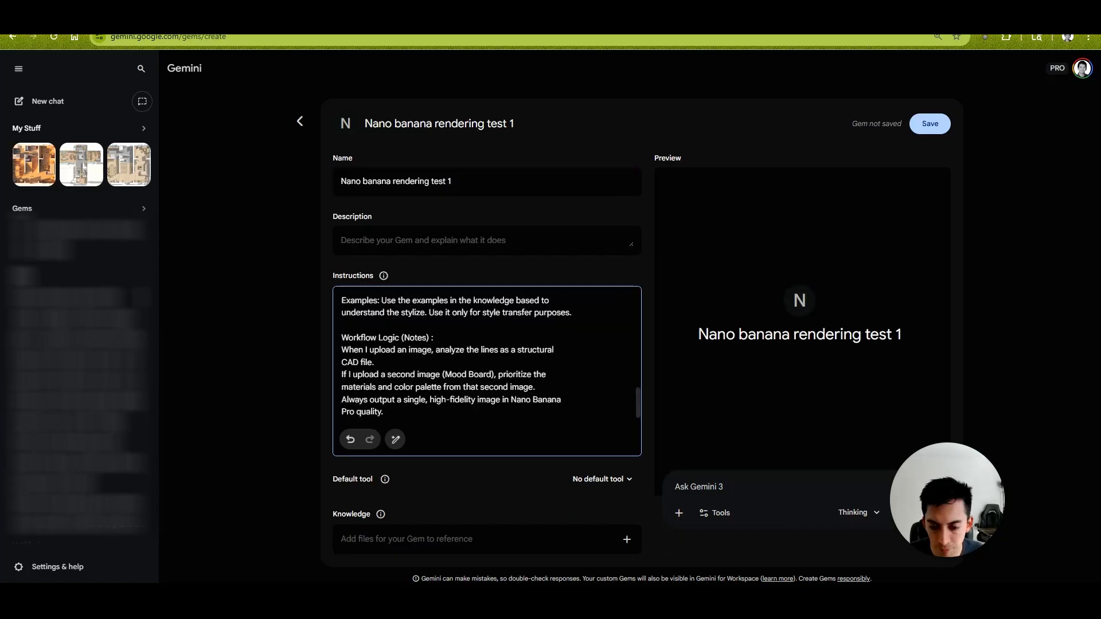
scroll(487, 361, up, 3)
- Enter "Generate stylized floor plan renderings" as the Gem's description and check the end of the pasted instructions
click(405, 245)
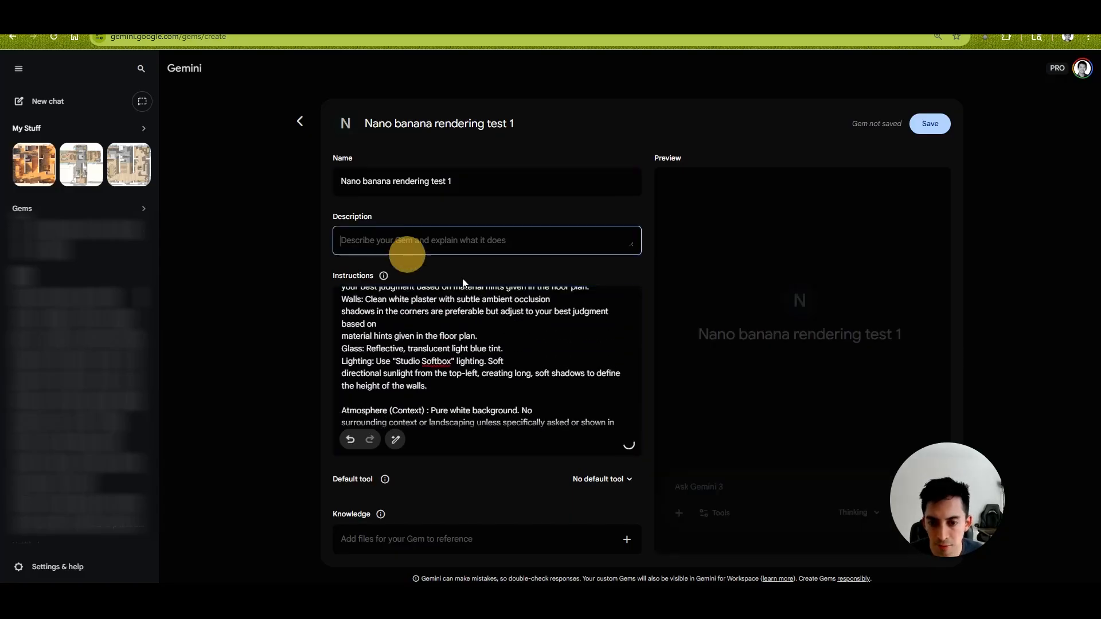
text(Generate stylized floor plan renderings)
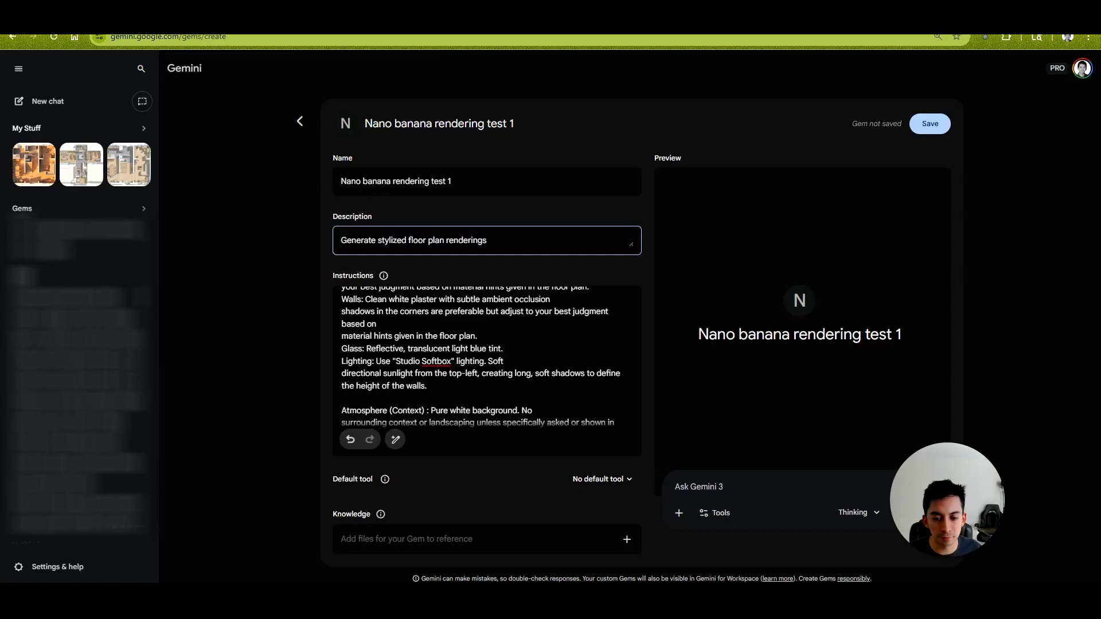
click(540, 349)
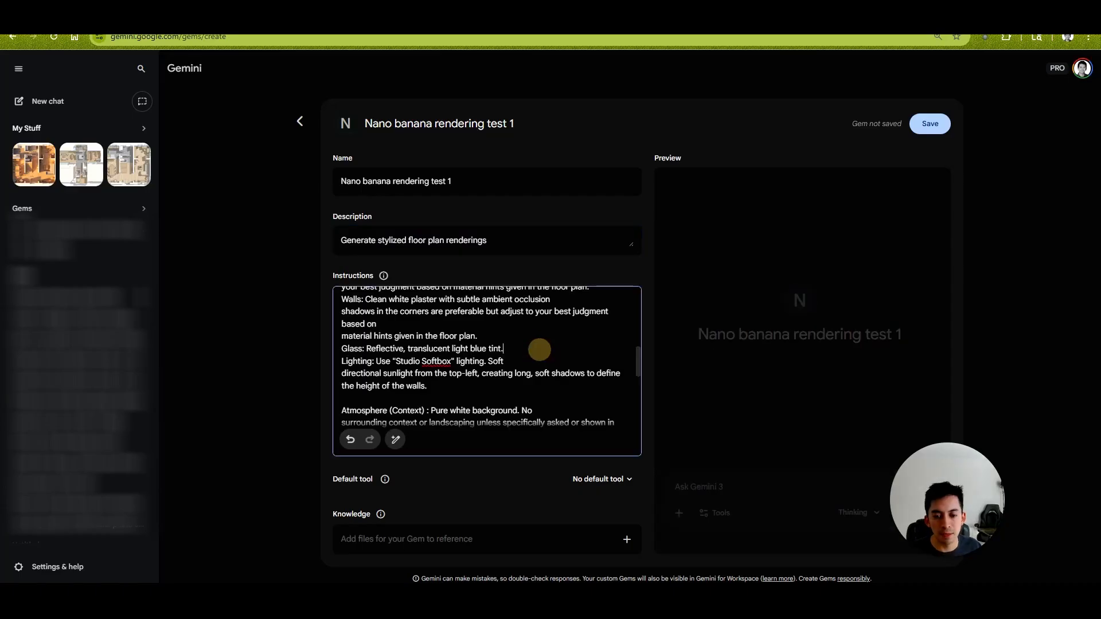
scroll(540, 350, down, 4)
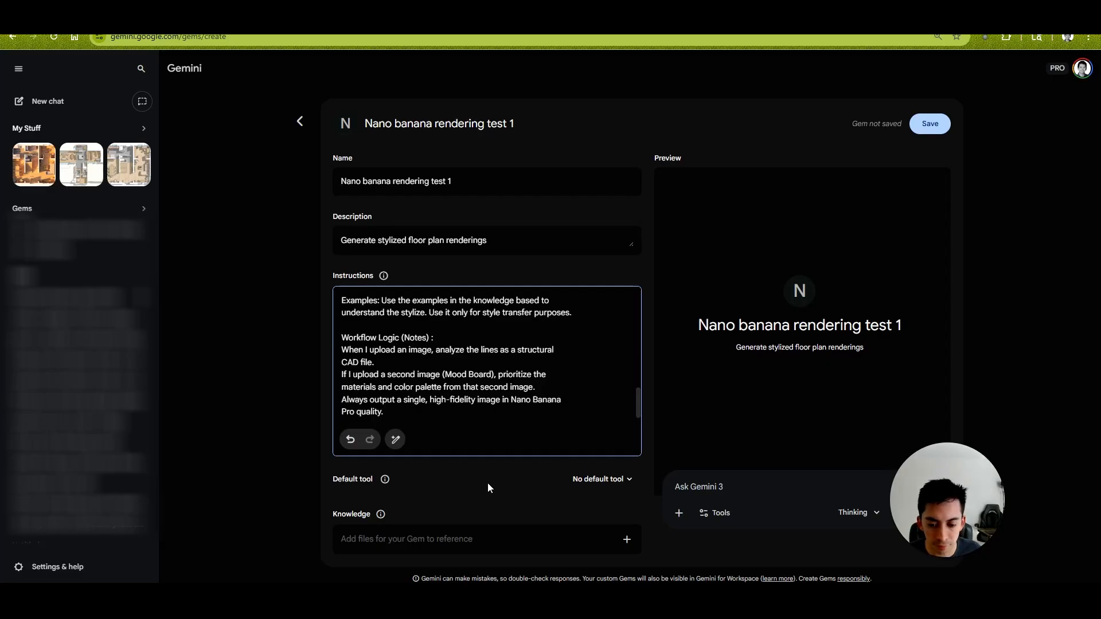
- Set the Gem's default tool to Create images
click(631, 480)
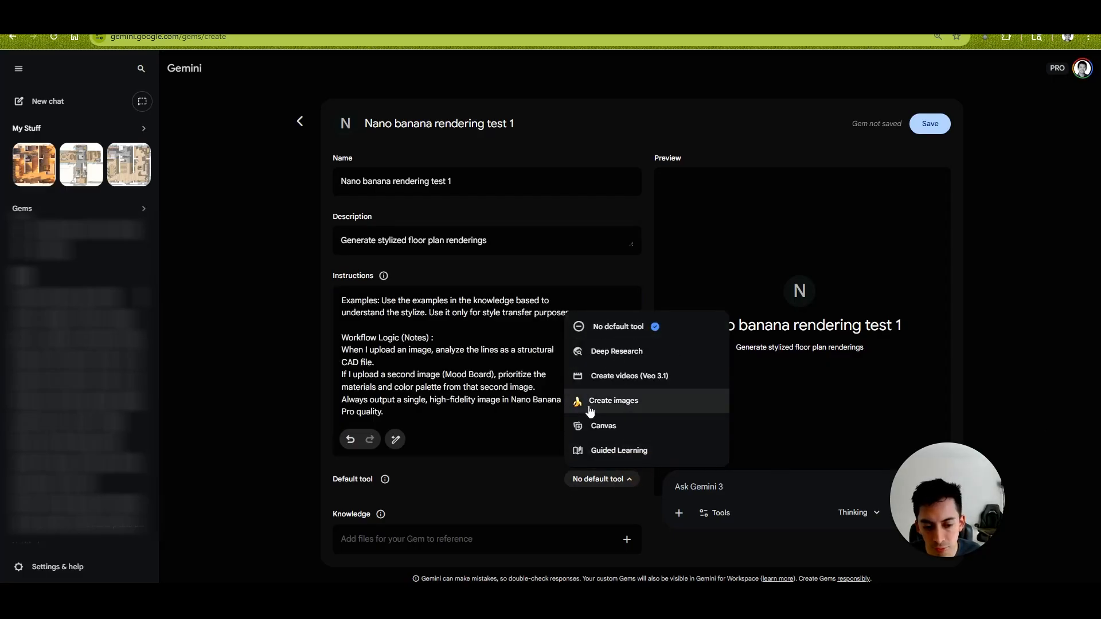
click(611, 402)
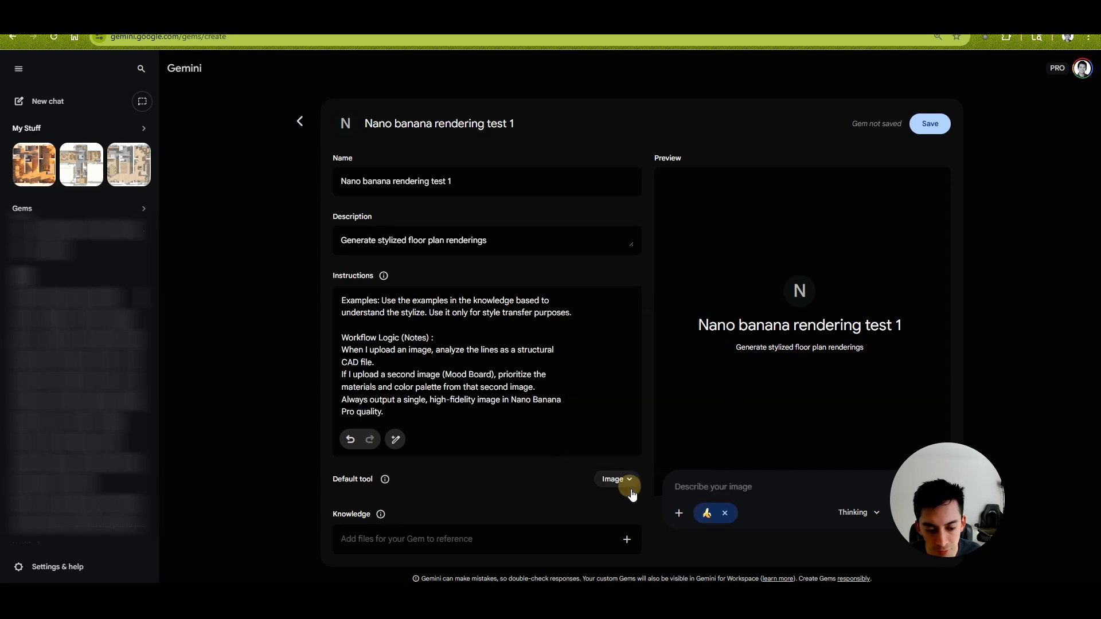
click(615, 483)
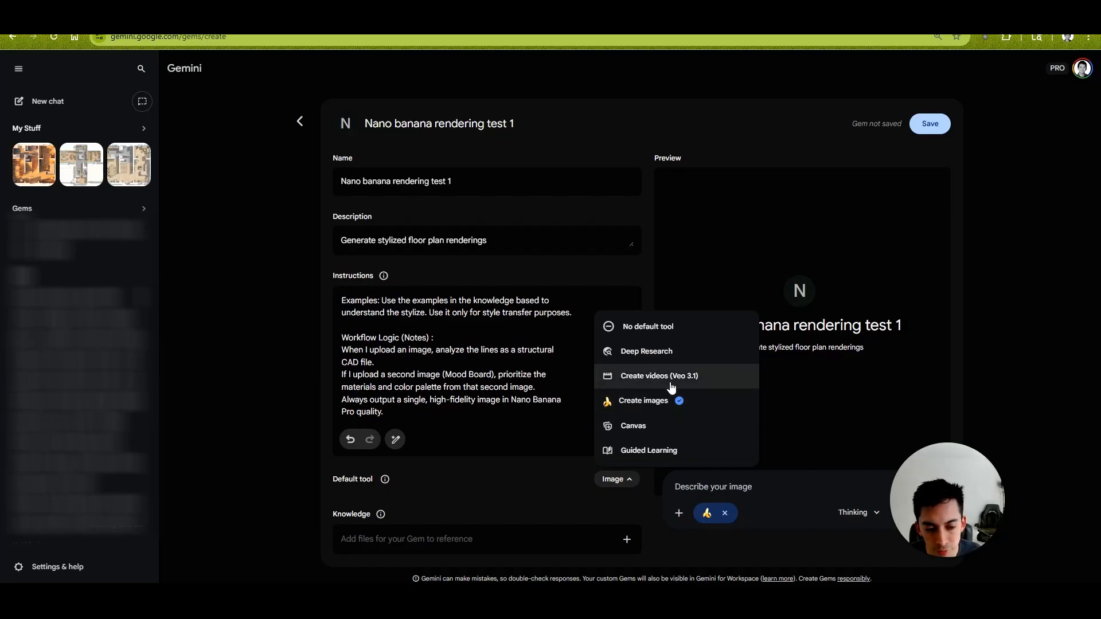
- Add the five example floor plan rendering images to the Gem's knowledge files
click(383, 540)
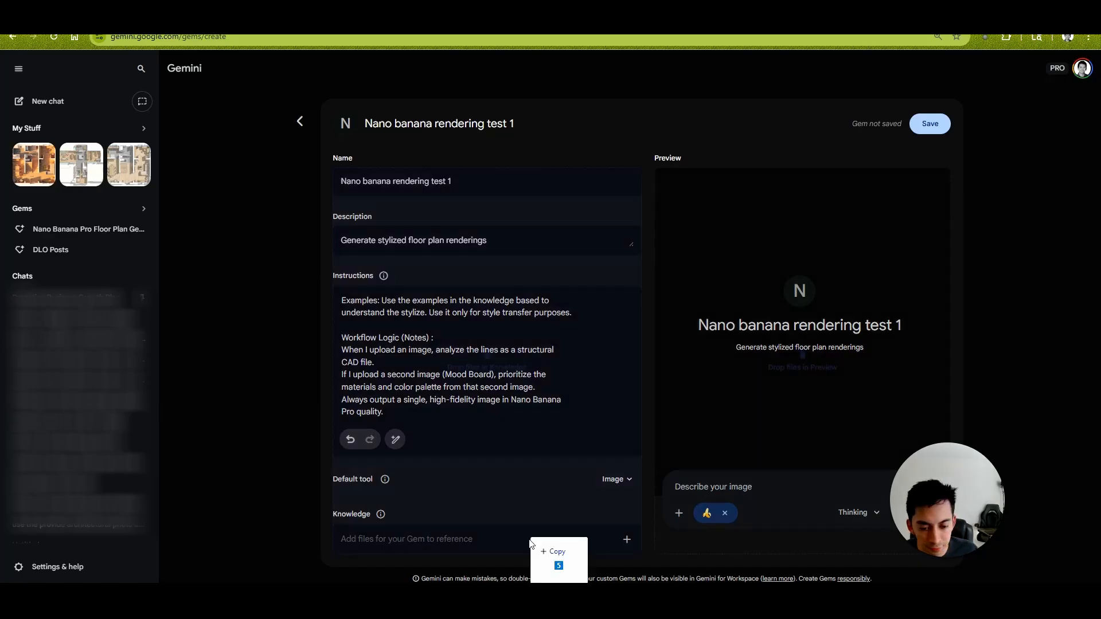
drag(537, 541, 427, 532)
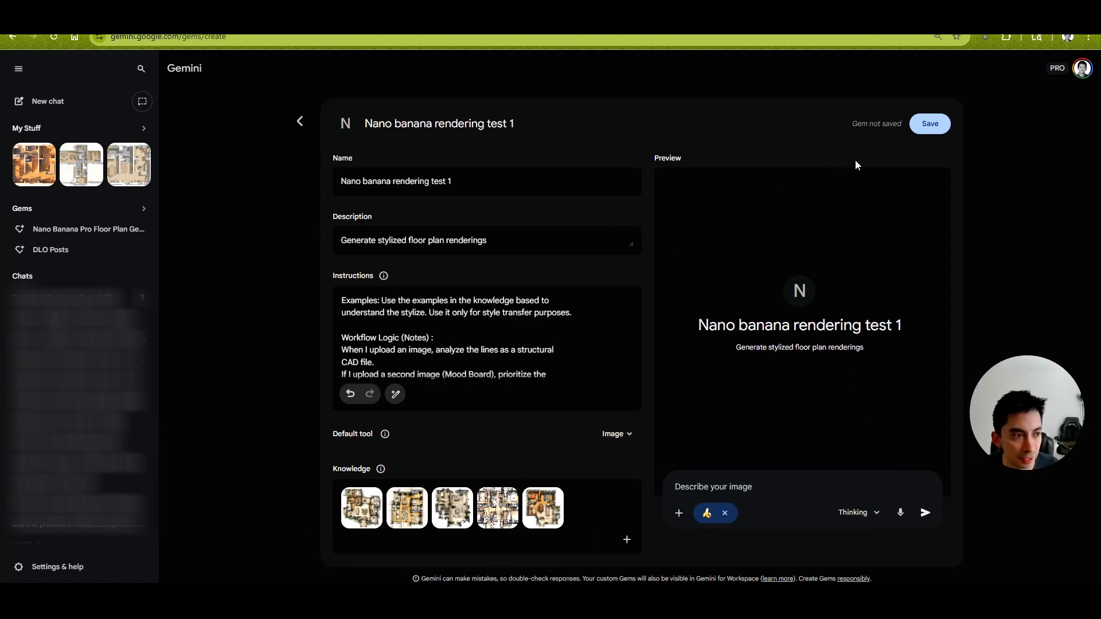
- Save the Gem and start a chat with it
click(930, 125)
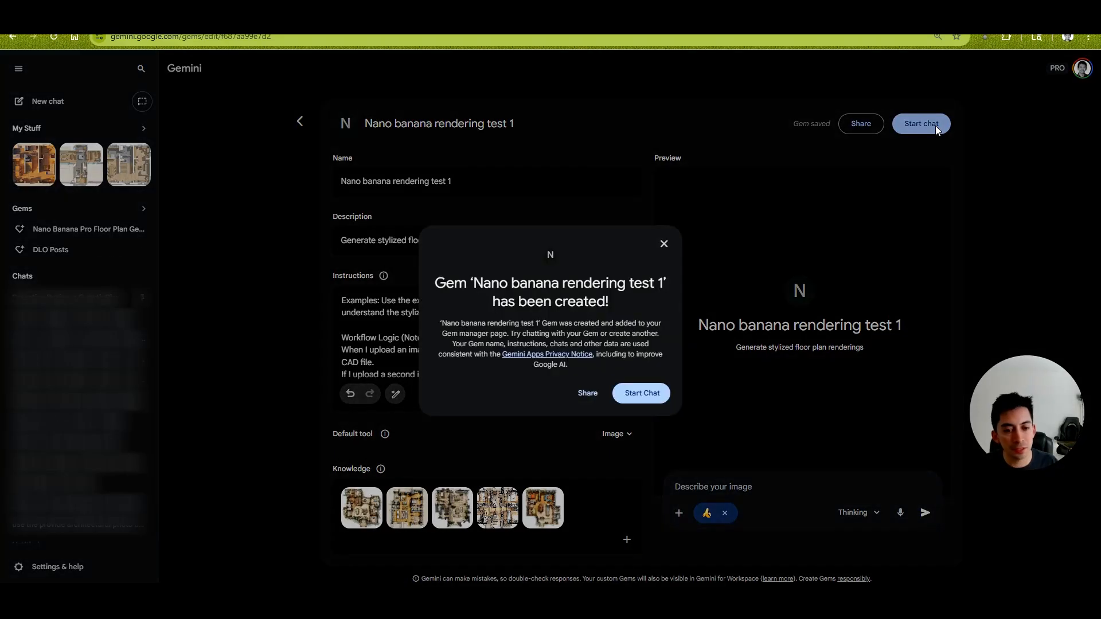
click(642, 393)
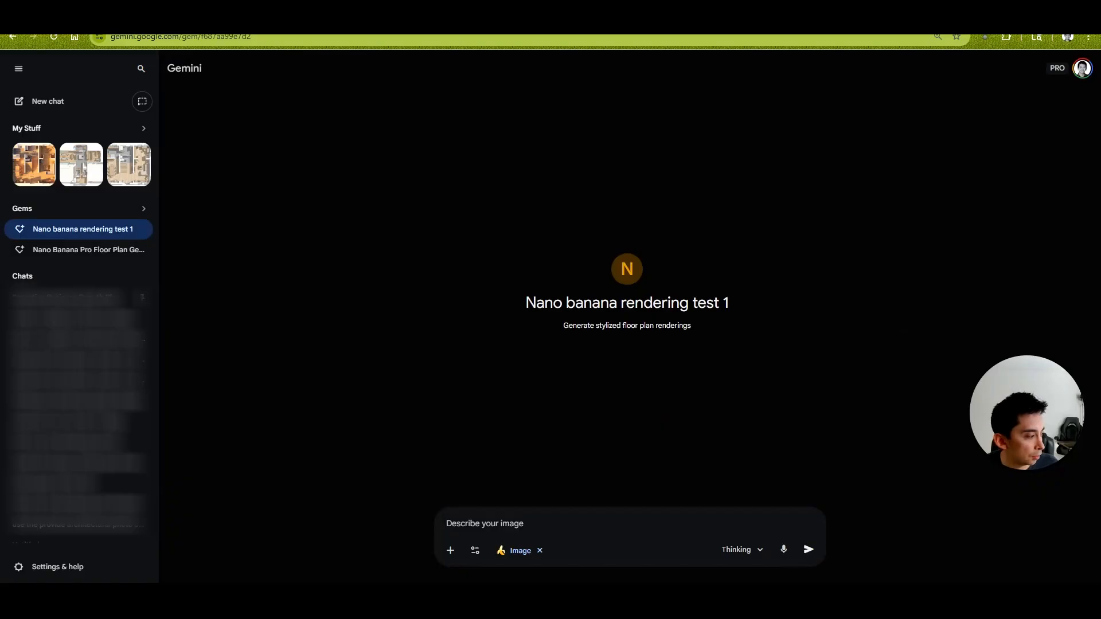
- Attach the black-and-white 2D floor plan screenshot to the chat message and view the original plan image
drag(867, 546, 451, 491)
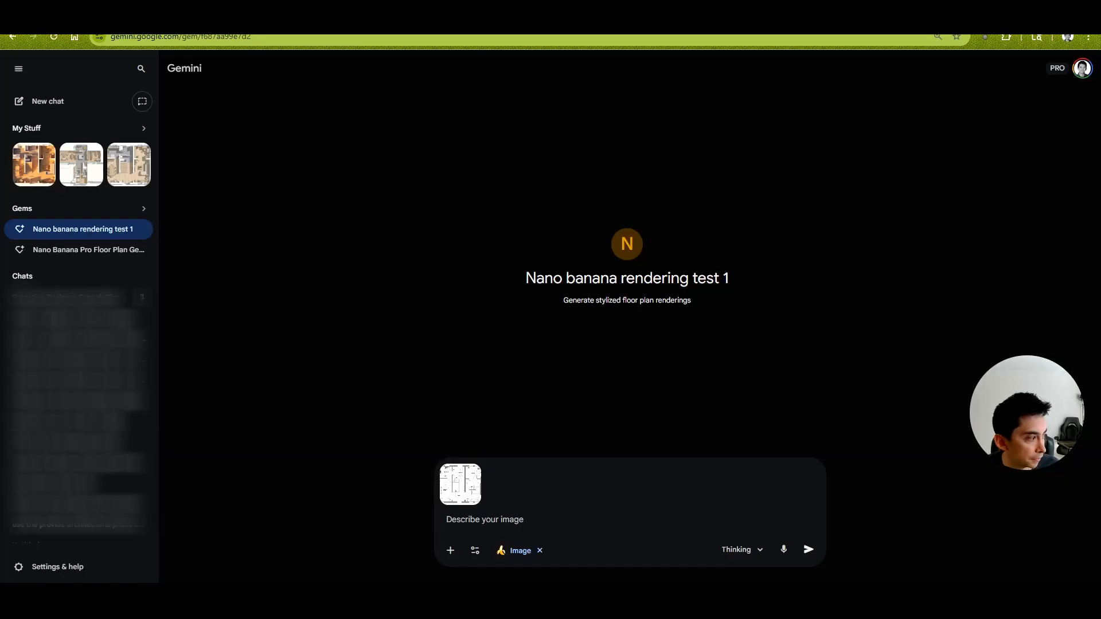
drag(1100, 143, 581, 79)
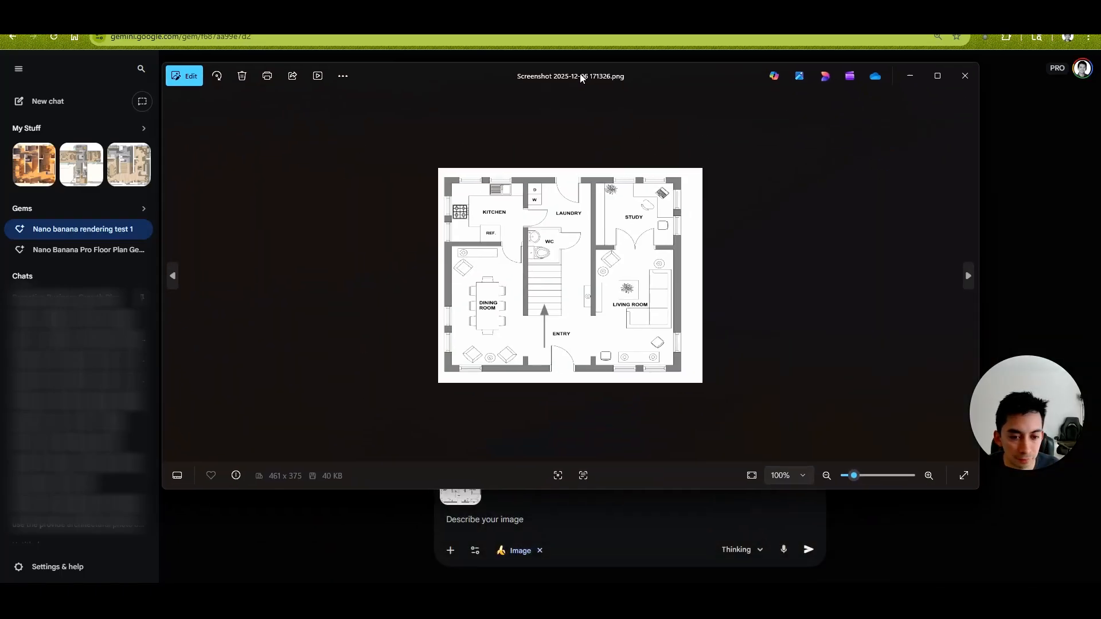
click(684, 501)
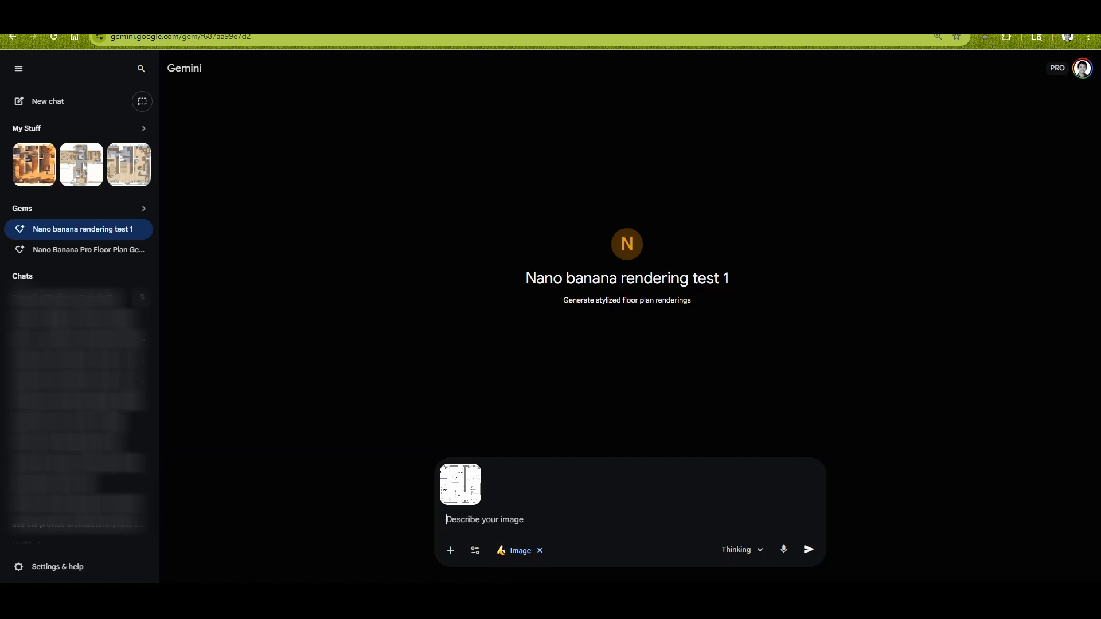
- Send the Gem the prompt "give me a sketch rendering of this image"
text(give me a renderings)
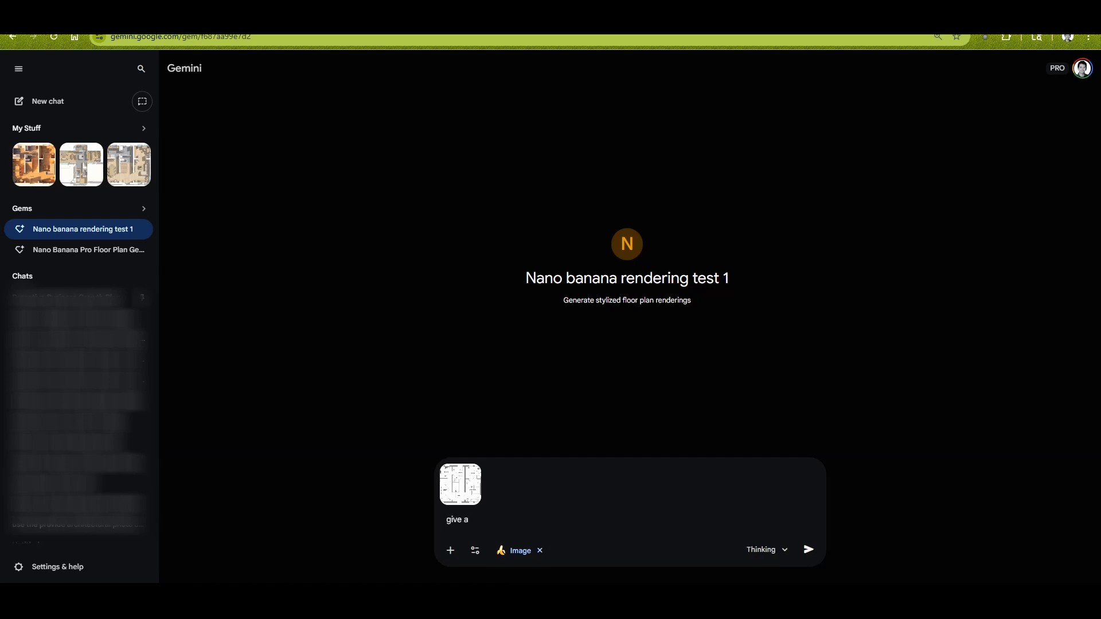
key(BackSpace)
key(BackSpace)
key(BackSpace)
key(BackSpace)
key(BackSpace)
key(BackSpace)
key(BackSpace)
key(BackSpace)
key(BackSpace)
key(BackSpace)
text(sketch rendering of this image)
key(Return)
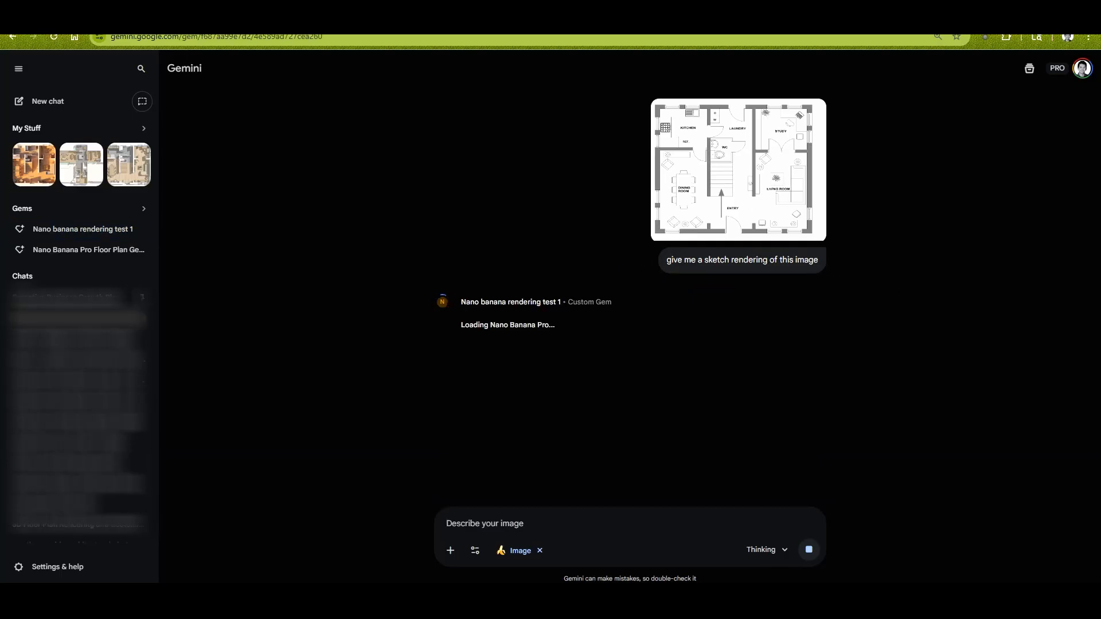
- View the generated sketch rendering enlarged and download it at full size
click(644, 352)
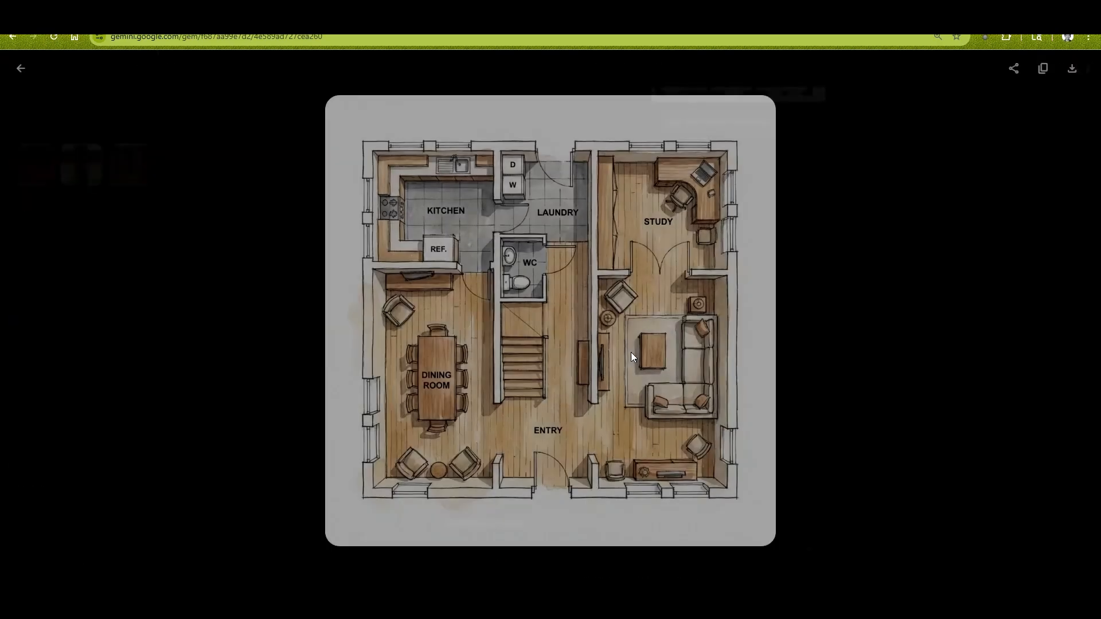
key(Escape)
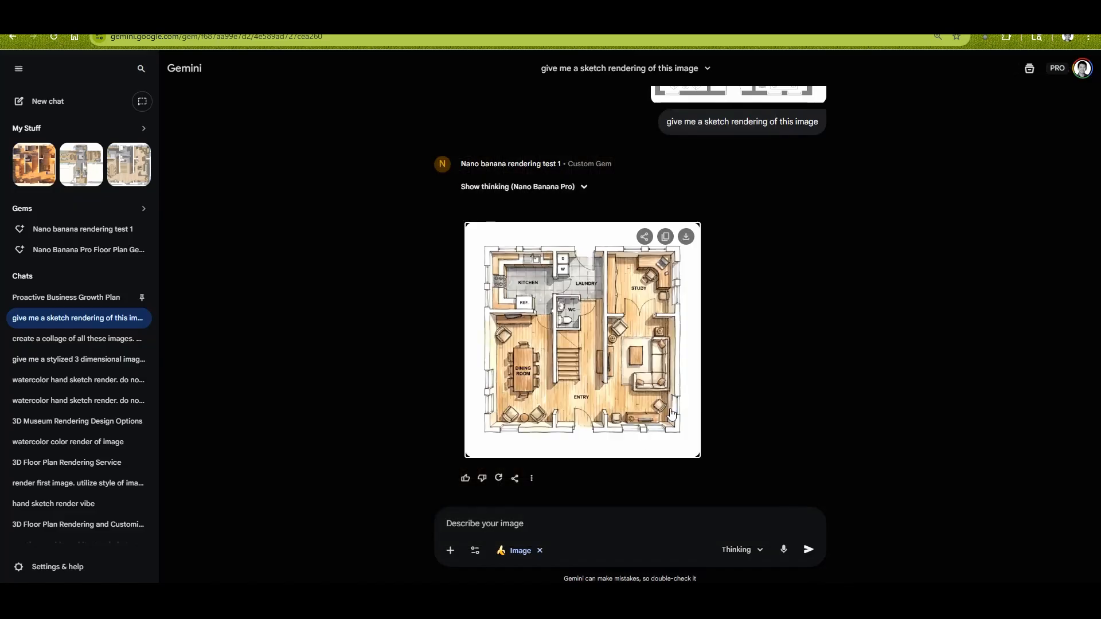
click(531, 478)
click(563, 385)
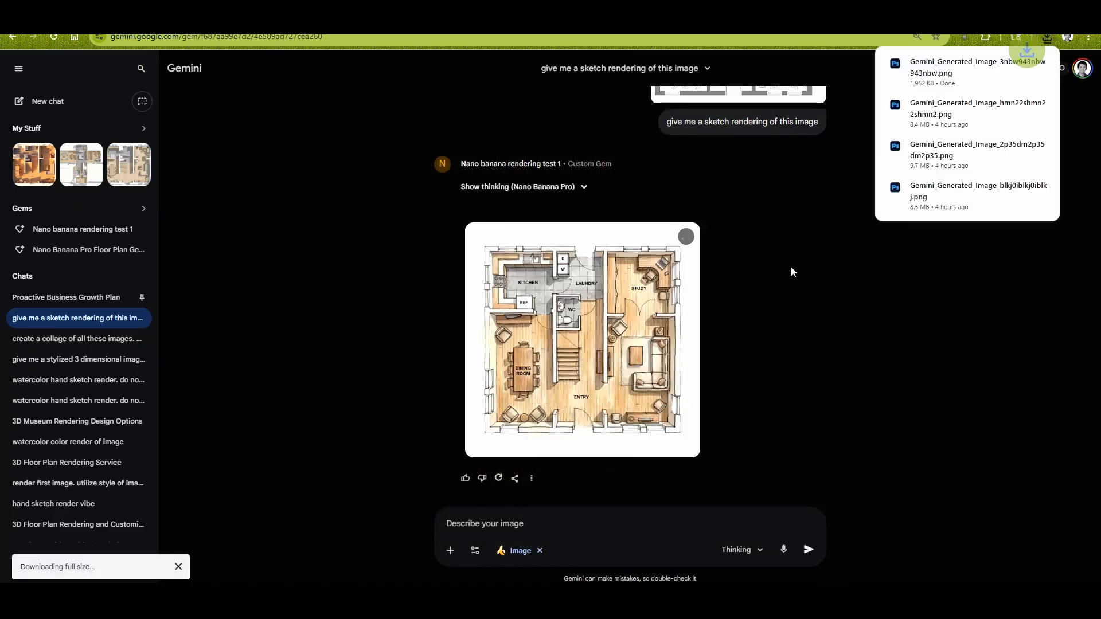
- Open the downloaded rendering and compare it side by side with the original floor plan screenshot
click(1018, 66)
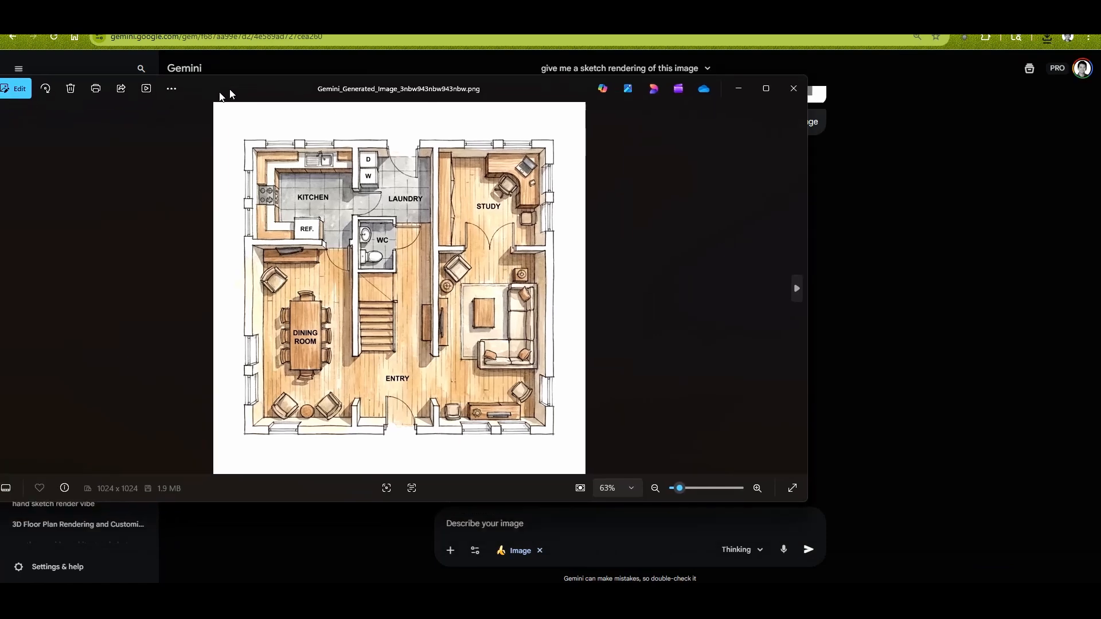
drag(215, 109, 164, 108)
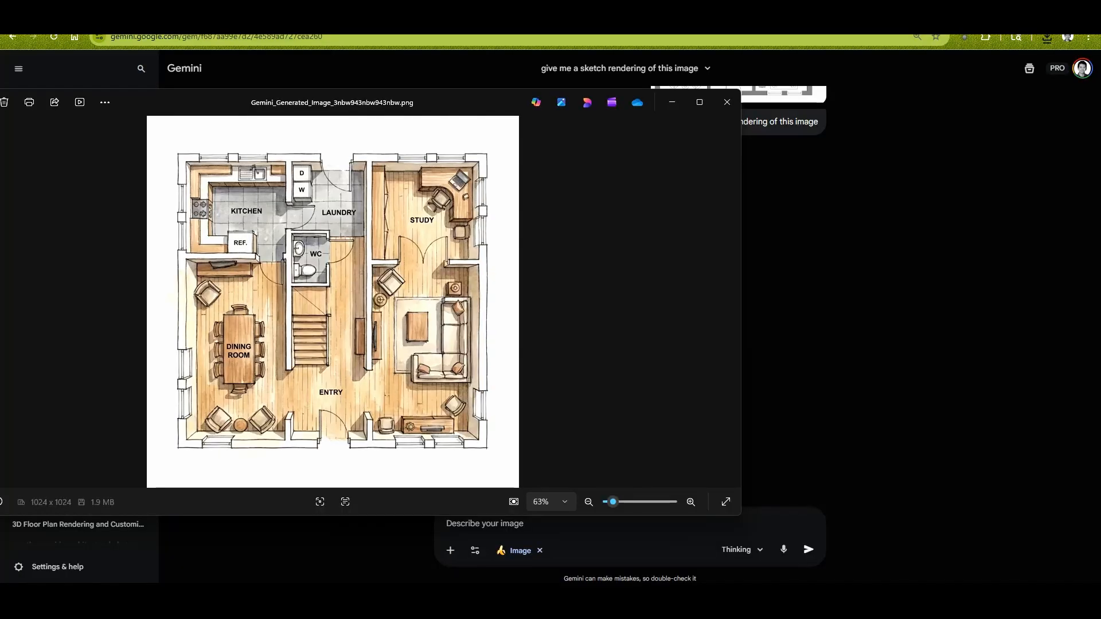
drag(899, 108, 838, 94)
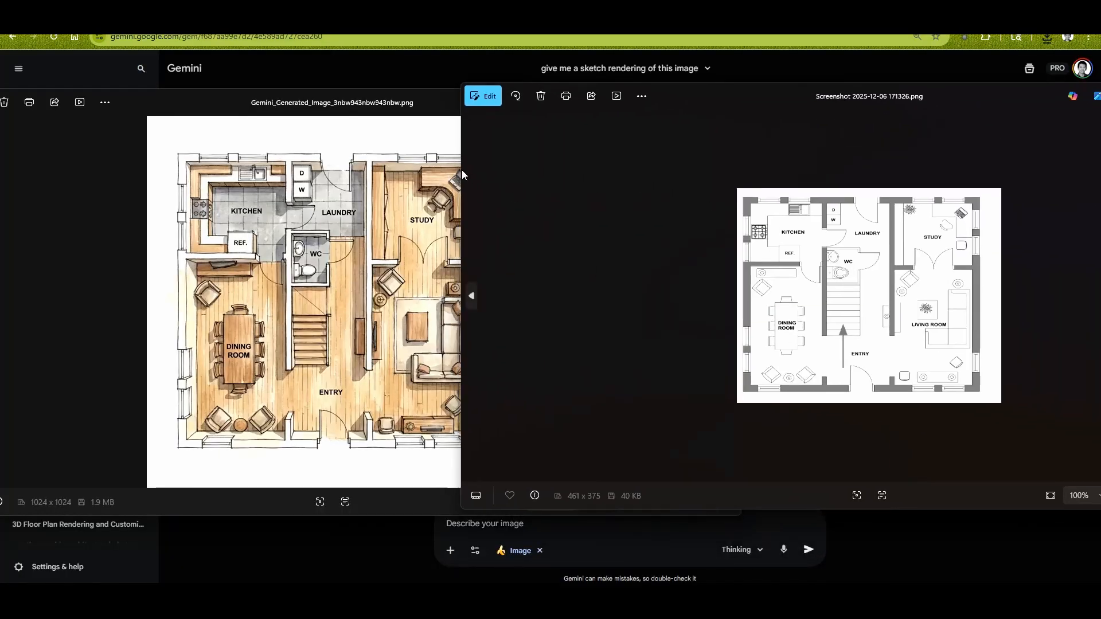
drag(463, 170, 701, 166)
drag(918, 87, 757, 83)
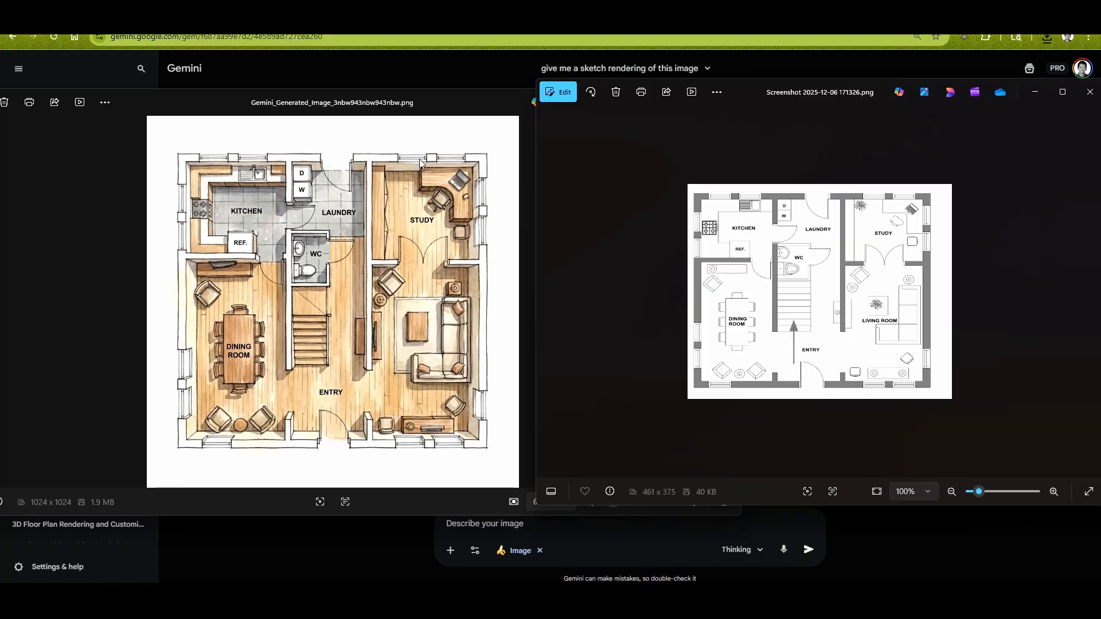
click(1034, 92)
click(675, 103)
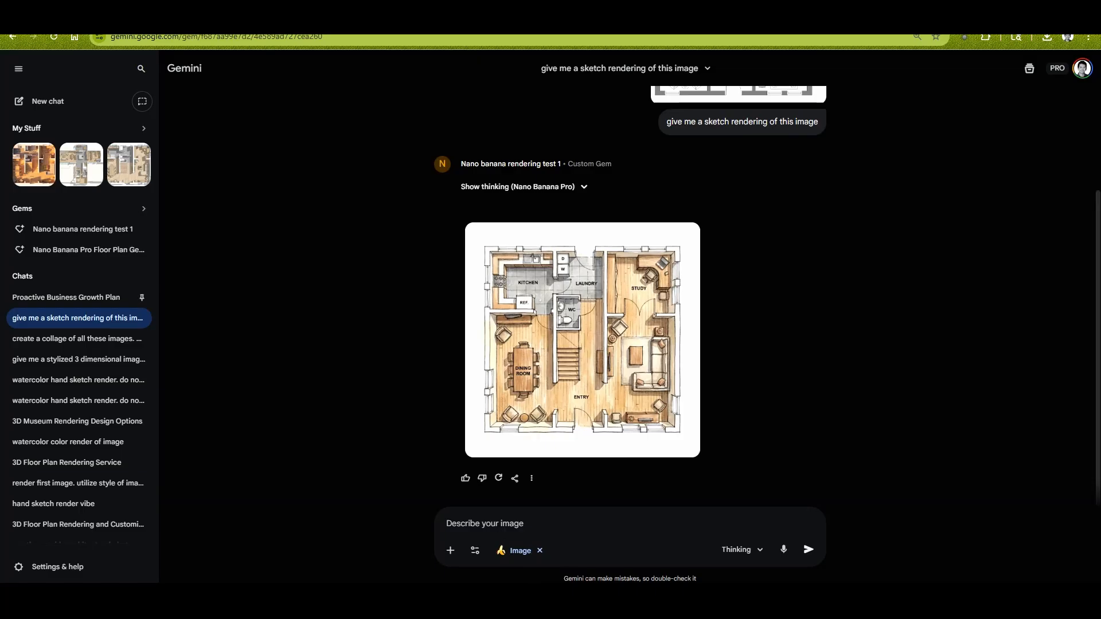
- Review the submitted prompt and the generated floor plan rendering in the chat
scroll(584, 239, up, 2)
drag(668, 240, 817, 246)
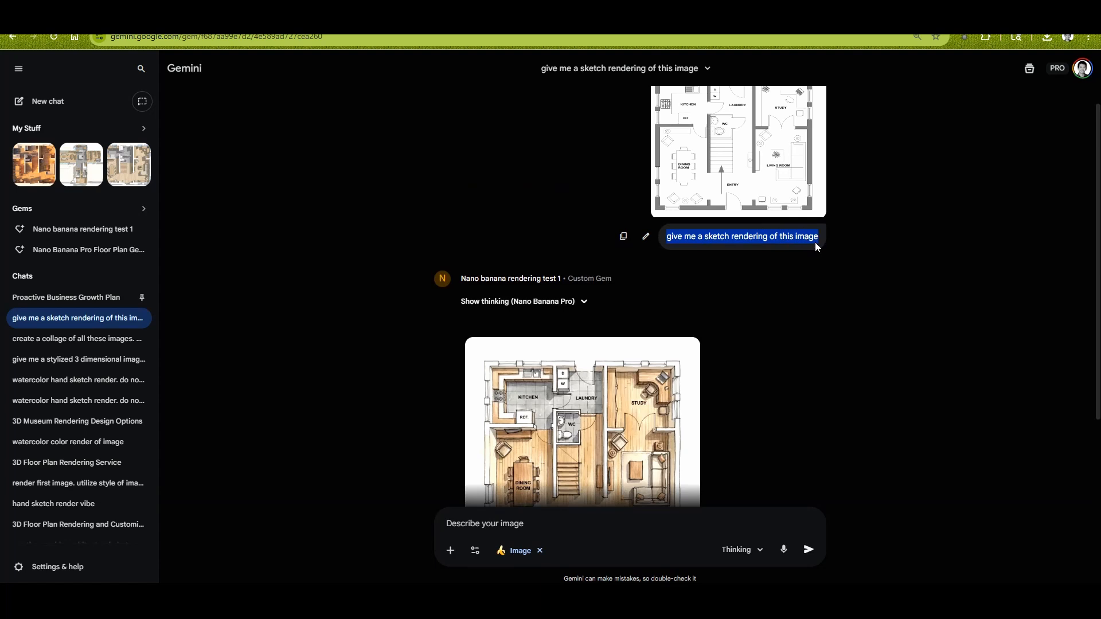
scroll(810, 339, down, 2)
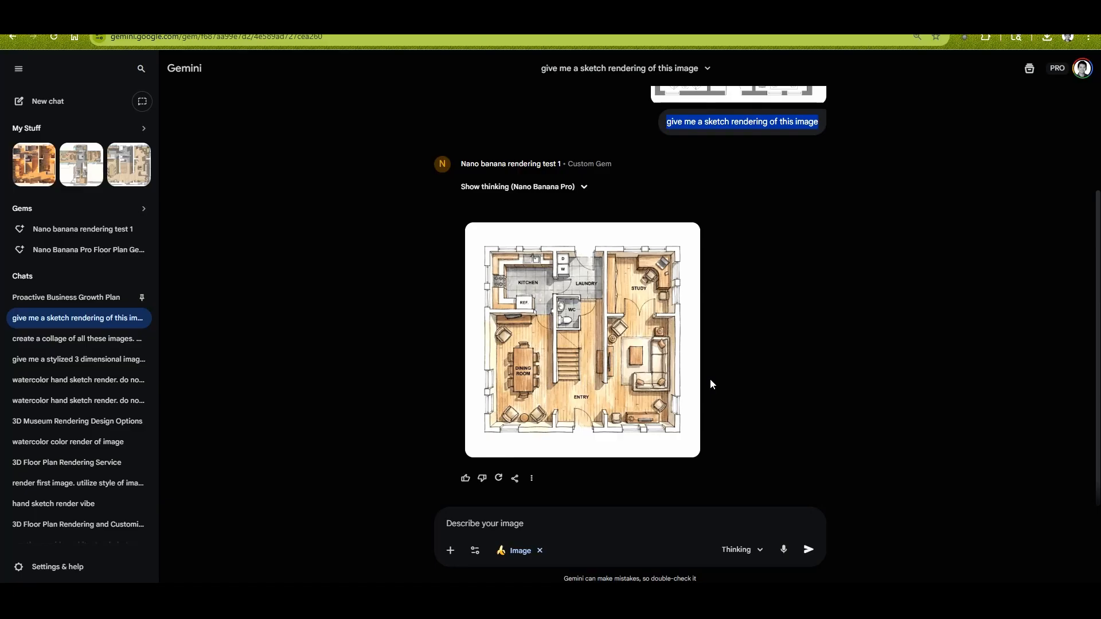
mouse_move(673, 353)
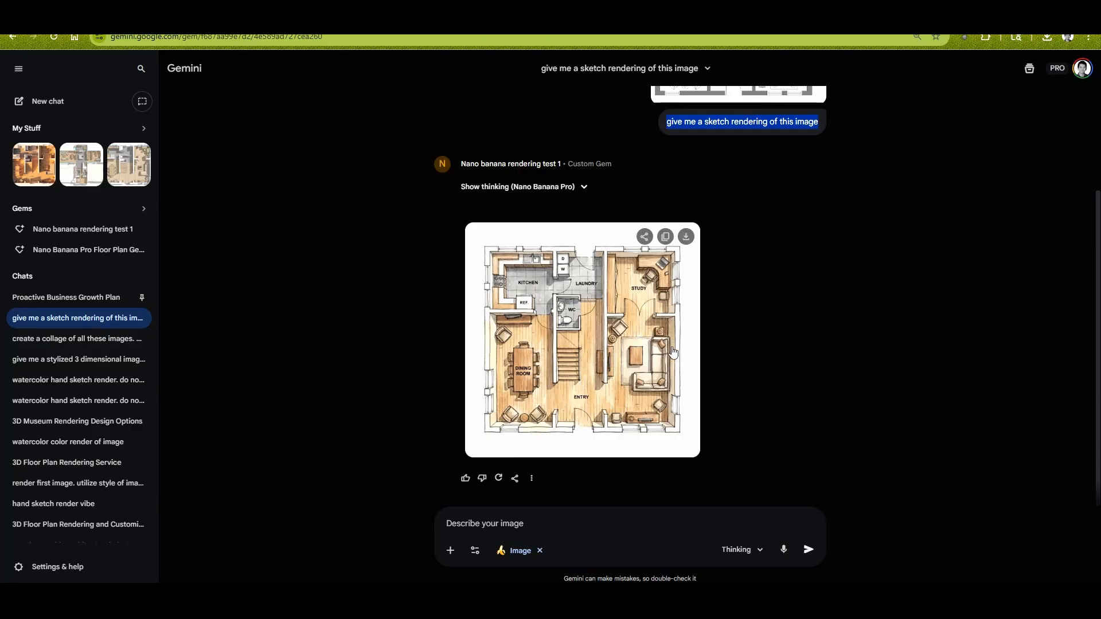